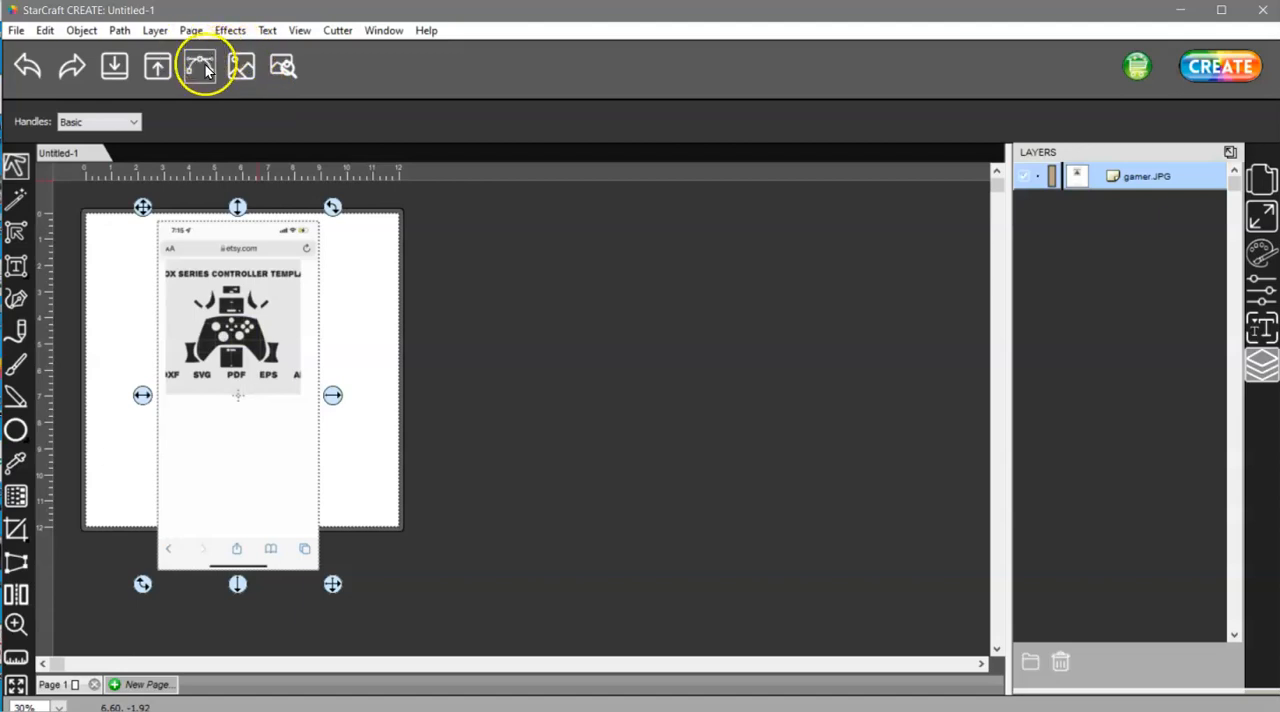
# Start an image trace of gamer.JPG and hide the source image in the trace preview
pyautogui.click(197, 65)
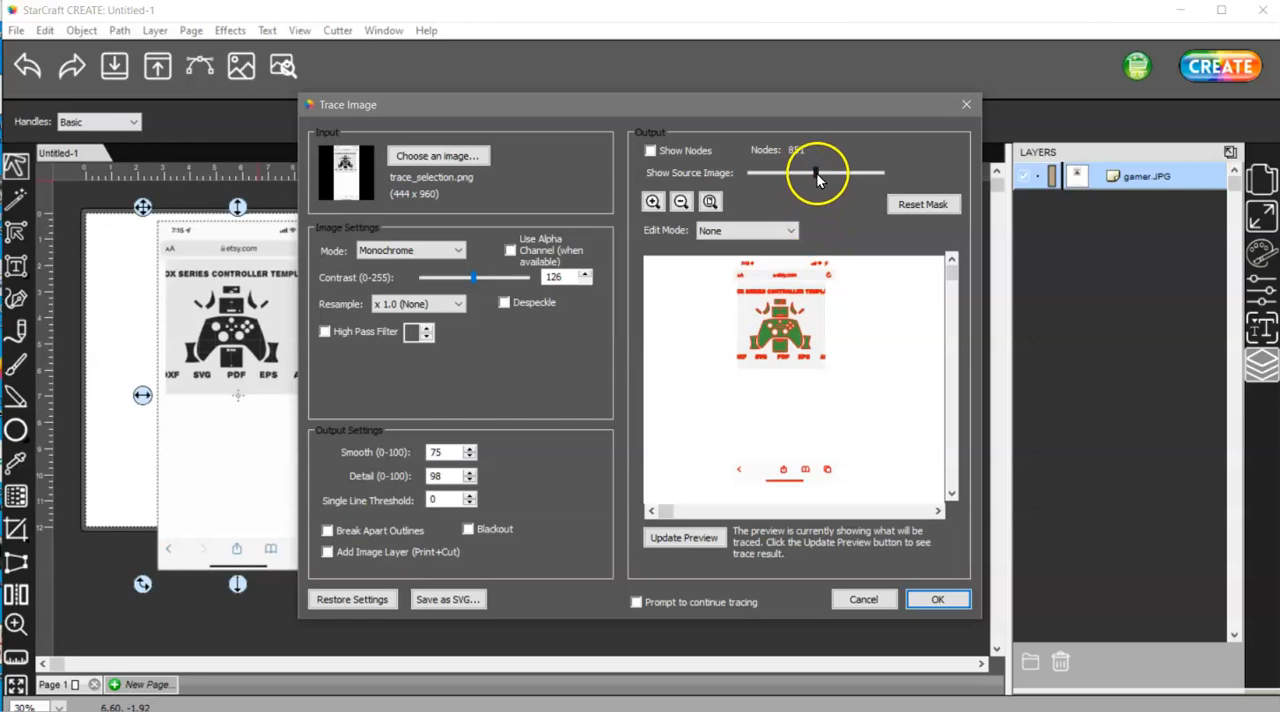
pyautogui.moveTo(816, 176); pyautogui.dragTo(753, 175)
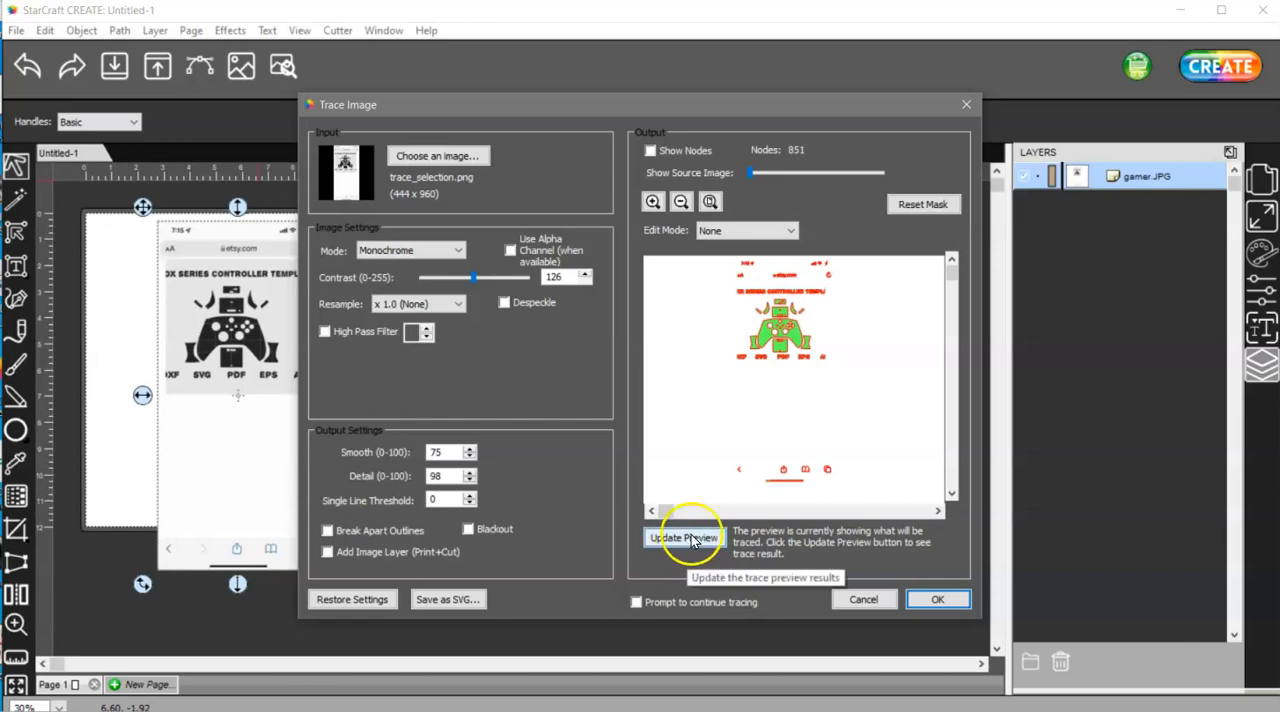
# Examine the traced outlines up close in the preview, from the header text down through the controller parts to the format labels
pyautogui.click(653, 203)
pyautogui.click(653, 203)
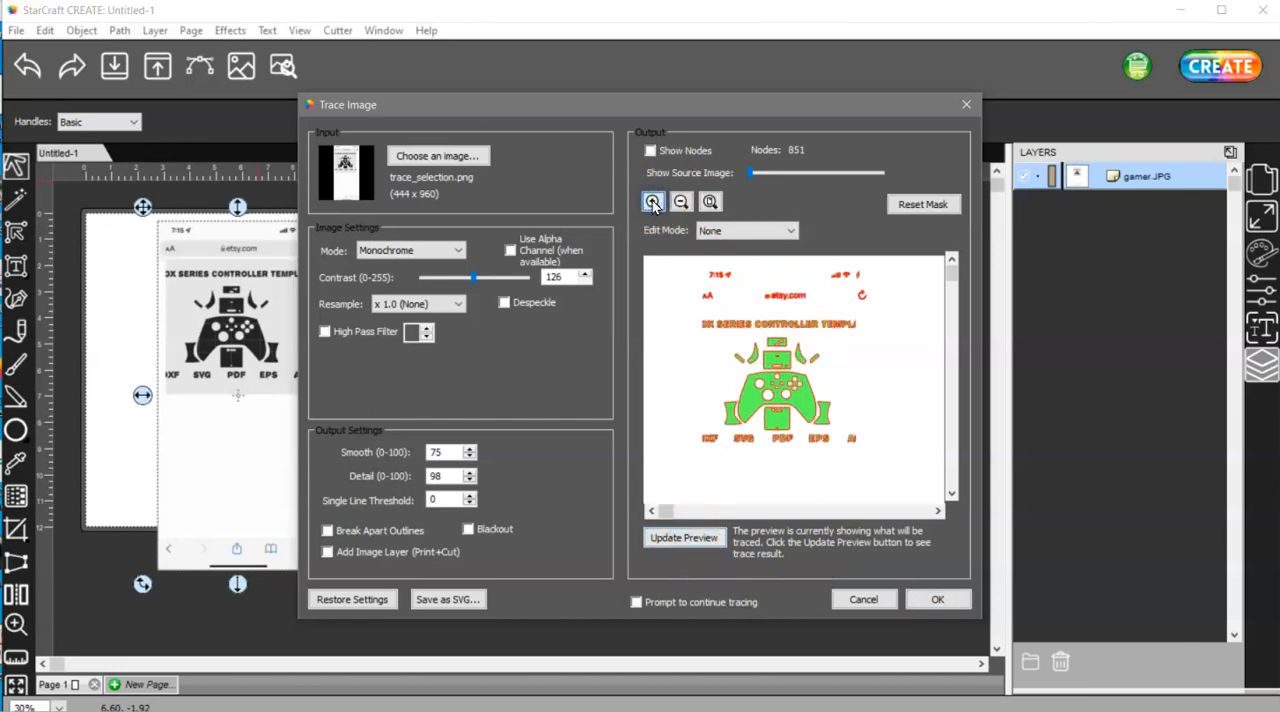
pyautogui.click(653, 204)
pyautogui.click(653, 204)
pyautogui.click(652, 204)
pyautogui.click(651, 204)
pyautogui.click(650, 204)
pyautogui.click(649, 204)
pyautogui.click(648, 204)
pyautogui.click(647, 204)
pyautogui.click(648, 203)
pyautogui.click(646, 203)
pyautogui.click(645, 203)
pyautogui.click(645, 203)
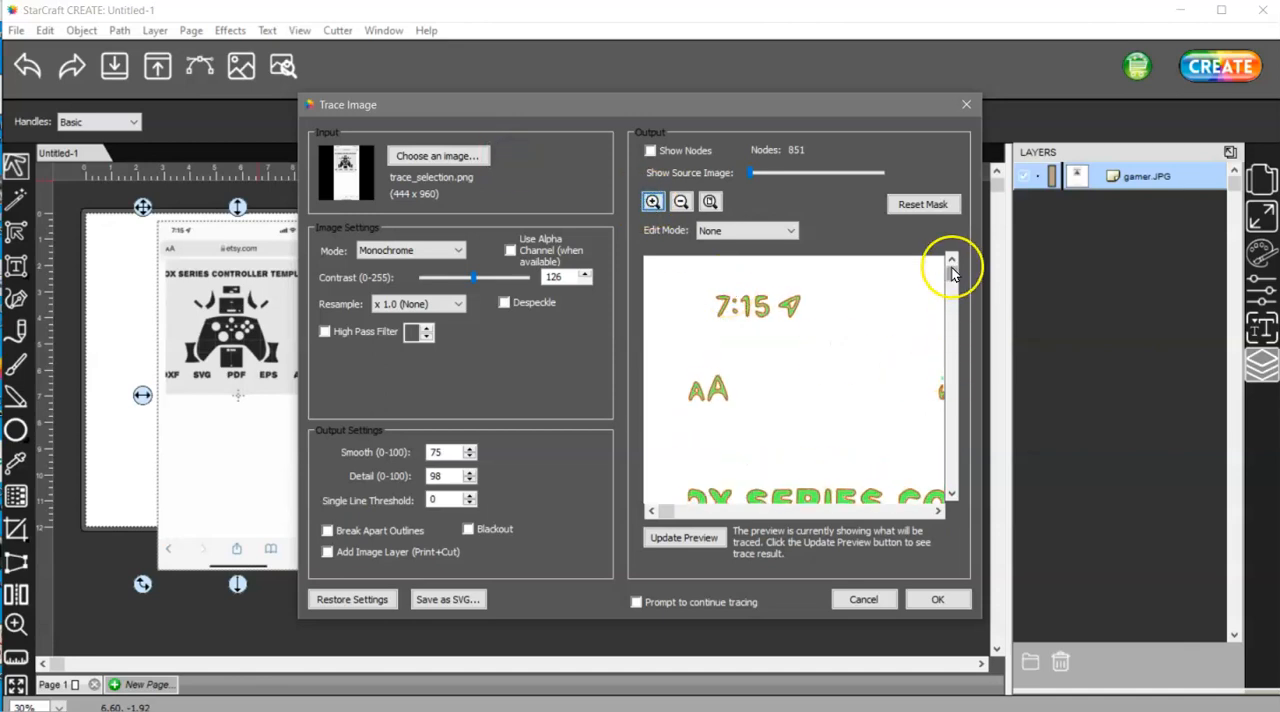
pyautogui.moveTo(952, 278)
pyautogui.mouseDown()
pyautogui.moveTo(952, 330)
pyautogui.moveTo(955, 313)
pyautogui.mouseUp()
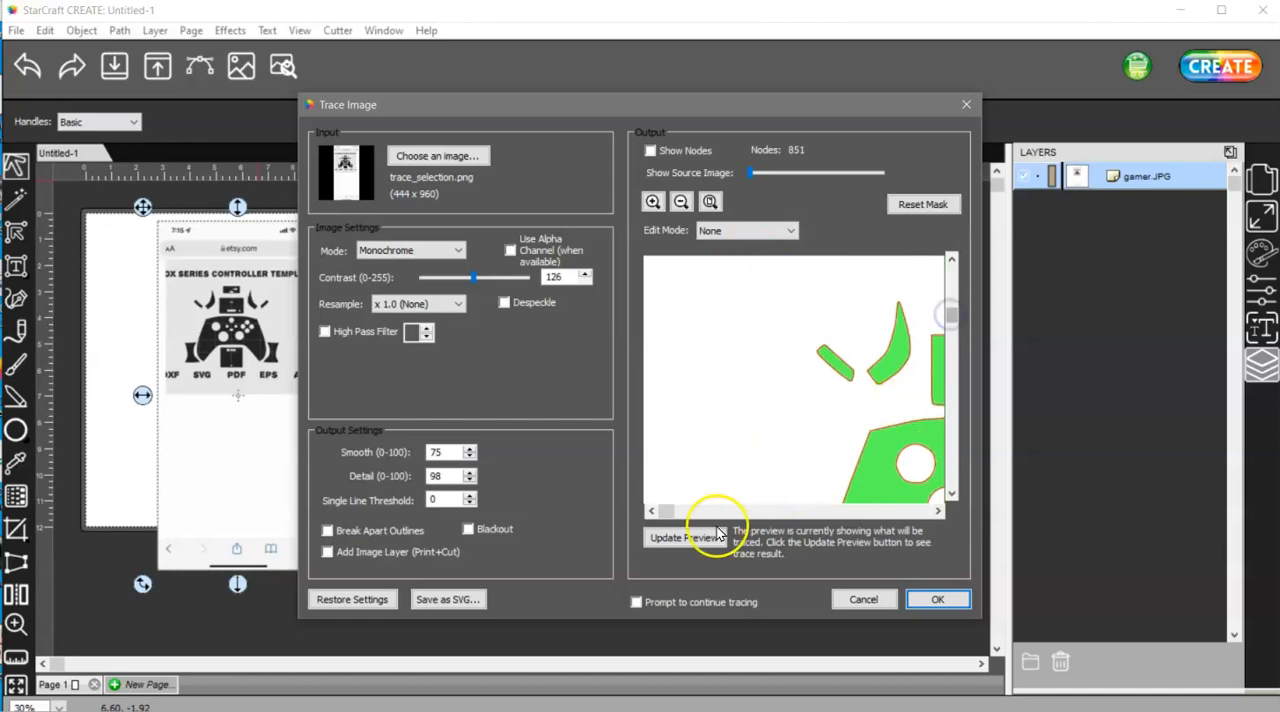
pyautogui.moveTo(666, 512)
pyautogui.mouseDown()
pyautogui.moveTo(808, 510)
pyautogui.moveTo(792, 512)
pyautogui.mouseUp()
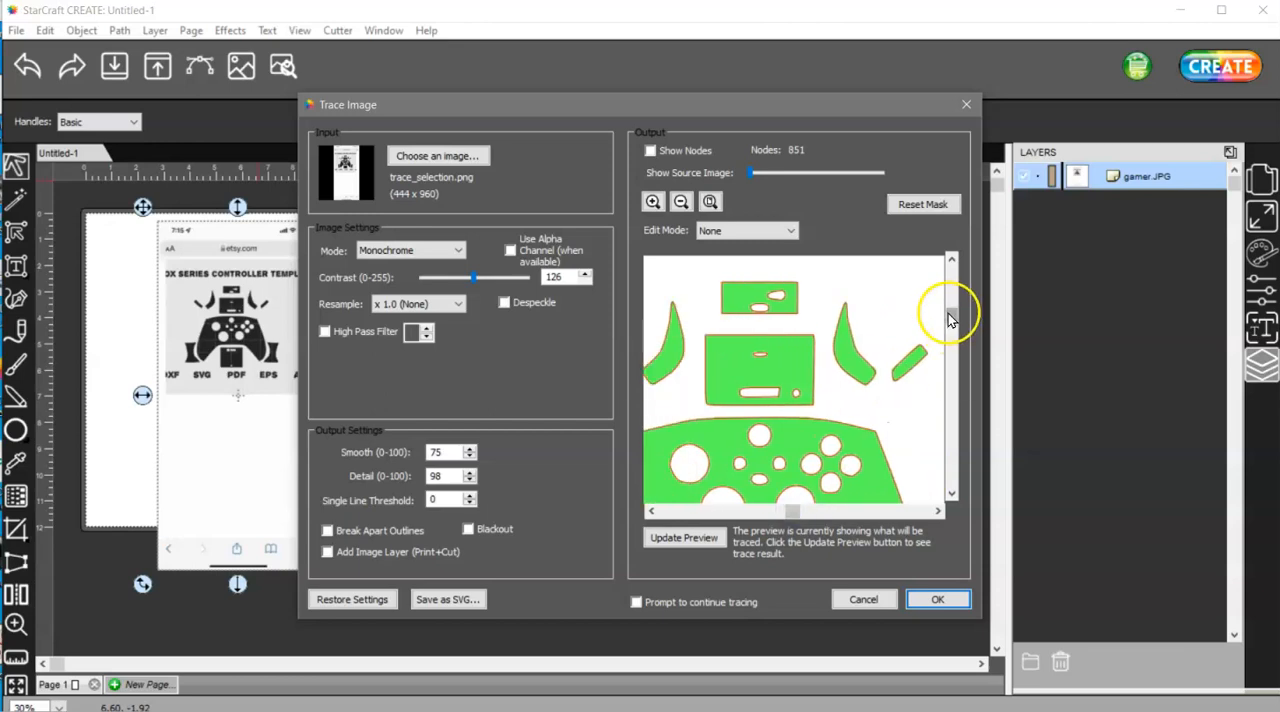
pyautogui.moveTo(950, 314); pyautogui.dragTo(951, 346)
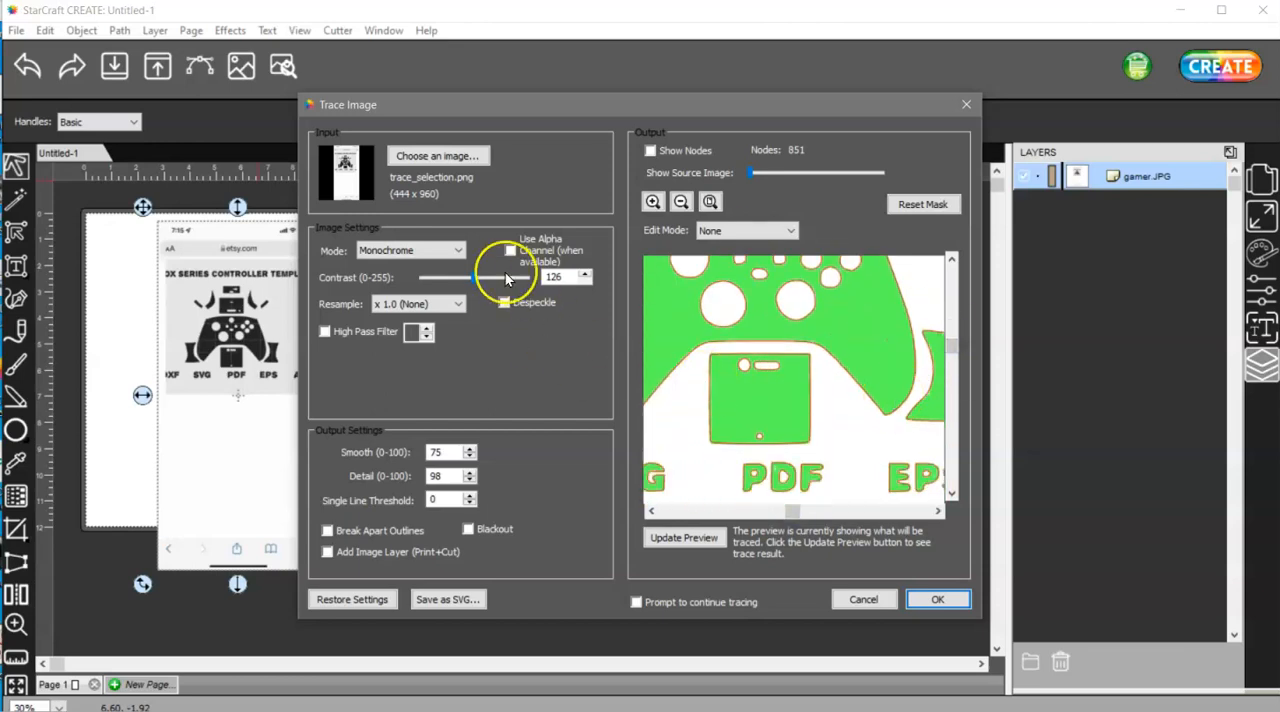
# Try a trace contrast of 193 and refresh the preview
pyautogui.click(371, 220)
pyautogui.moveTo(498, 285); pyautogui.dragTo(502, 285)
pyautogui.click(686, 538)
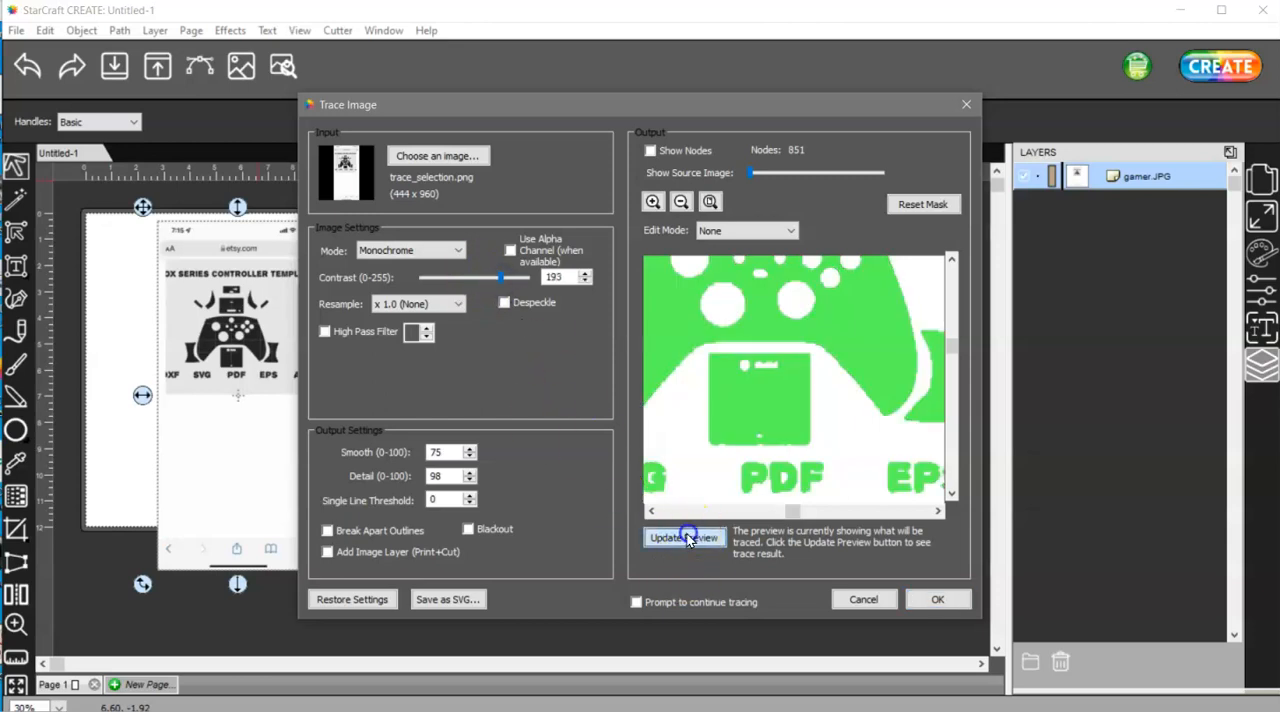
# Try a higher trace contrast of 221 and refresh the preview
pyautogui.click(507, 278)
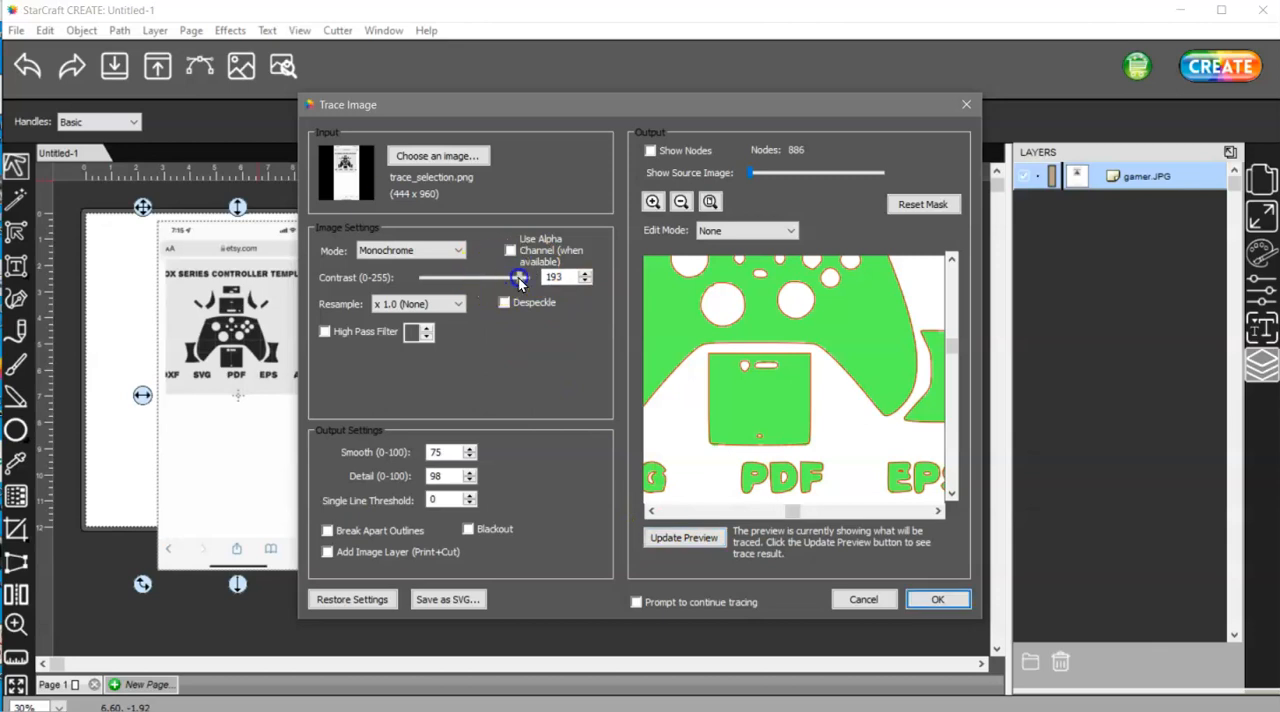
pyautogui.moveTo(519, 283); pyautogui.dragTo(520, 283)
pyautogui.click(586, 283)
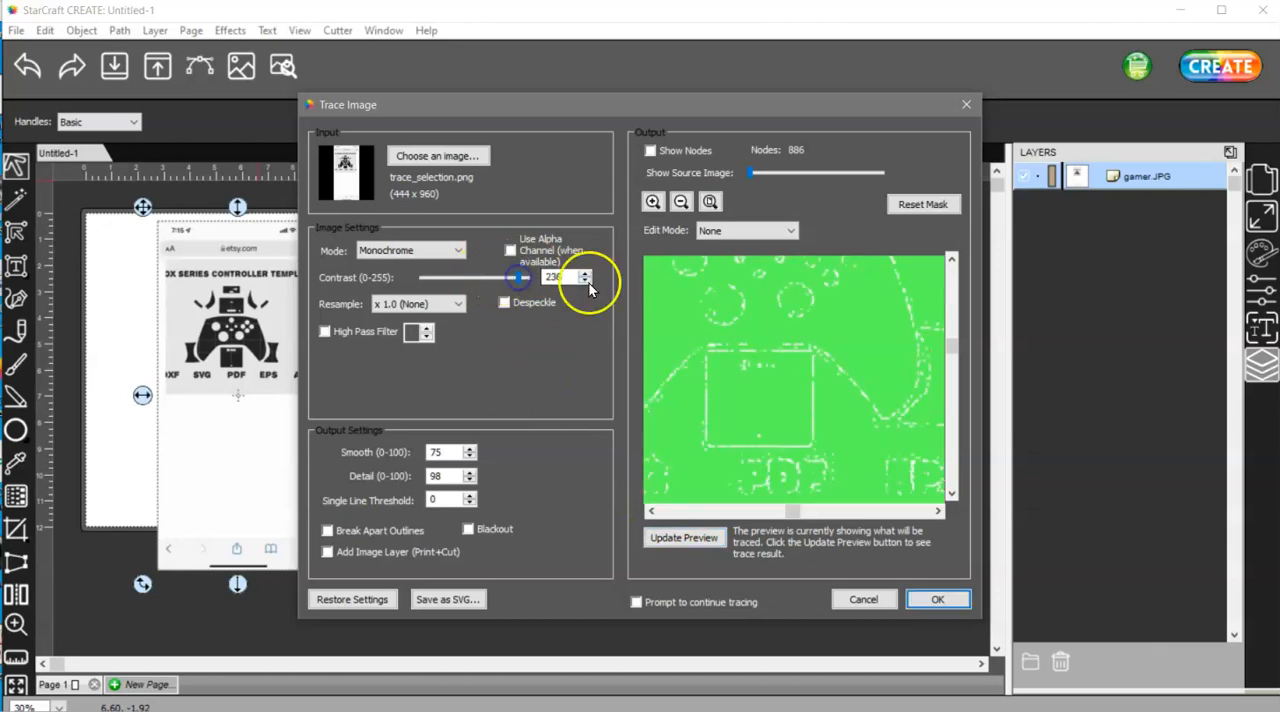
pyautogui.click(586, 284)
pyautogui.click(586, 283)
pyautogui.click(586, 283)
pyautogui.click(586, 284)
pyautogui.click(586, 281)
pyautogui.click(586, 281)
pyautogui.click(586, 281)
pyautogui.click(586, 281)
pyautogui.click(586, 281)
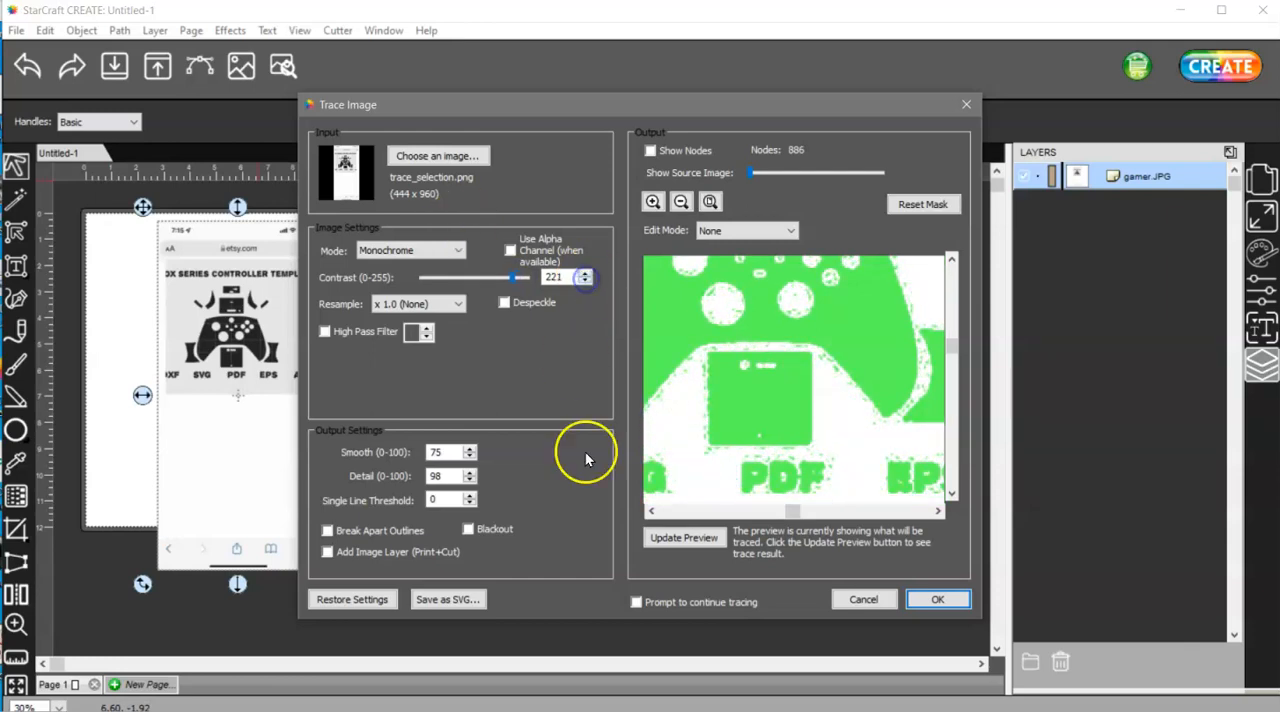
pyautogui.click(698, 538)
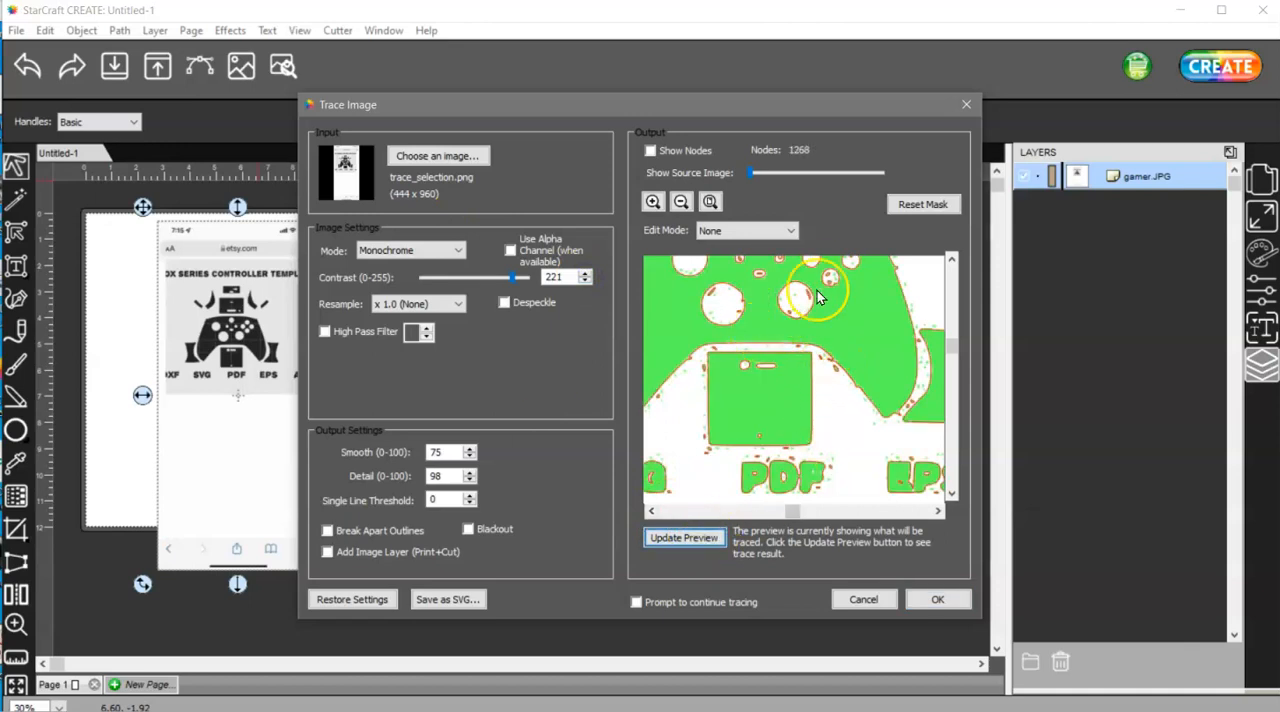
# Set the trace contrast to 125, refresh and check the preview, and accept the trace
pyautogui.moveTo(516, 279); pyautogui.dragTo(473, 283)
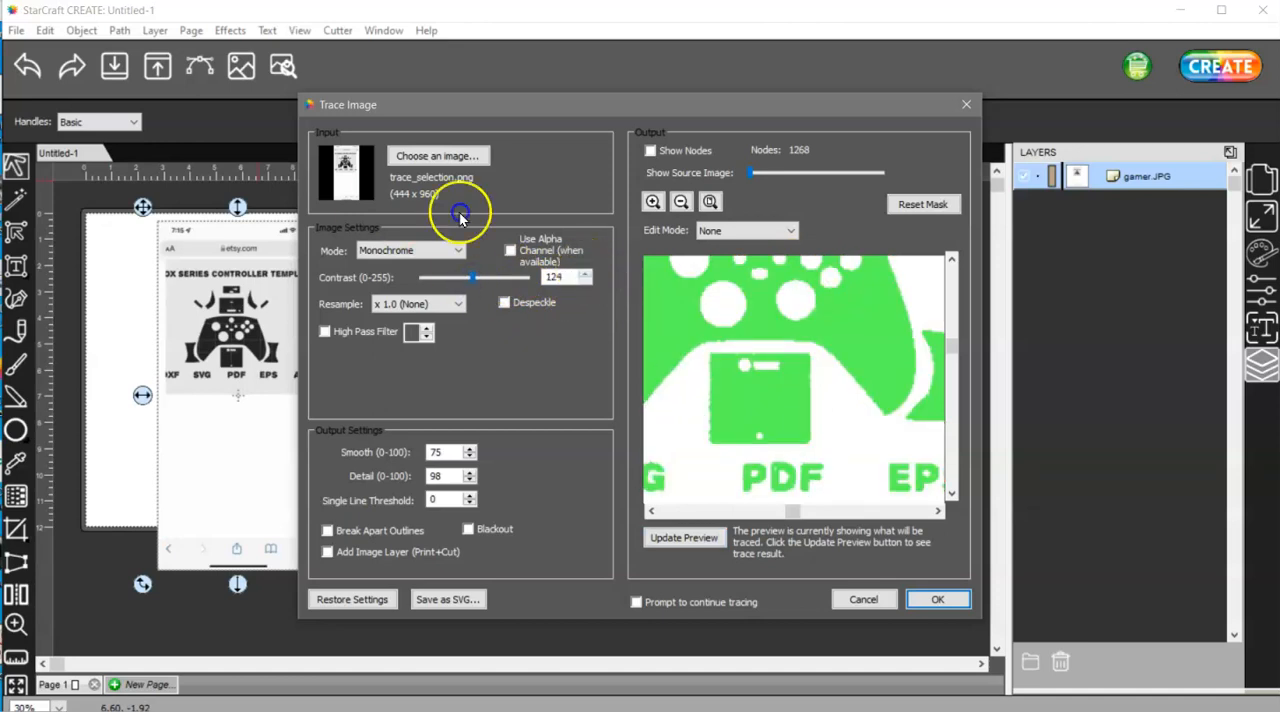
pyautogui.click(690, 538)
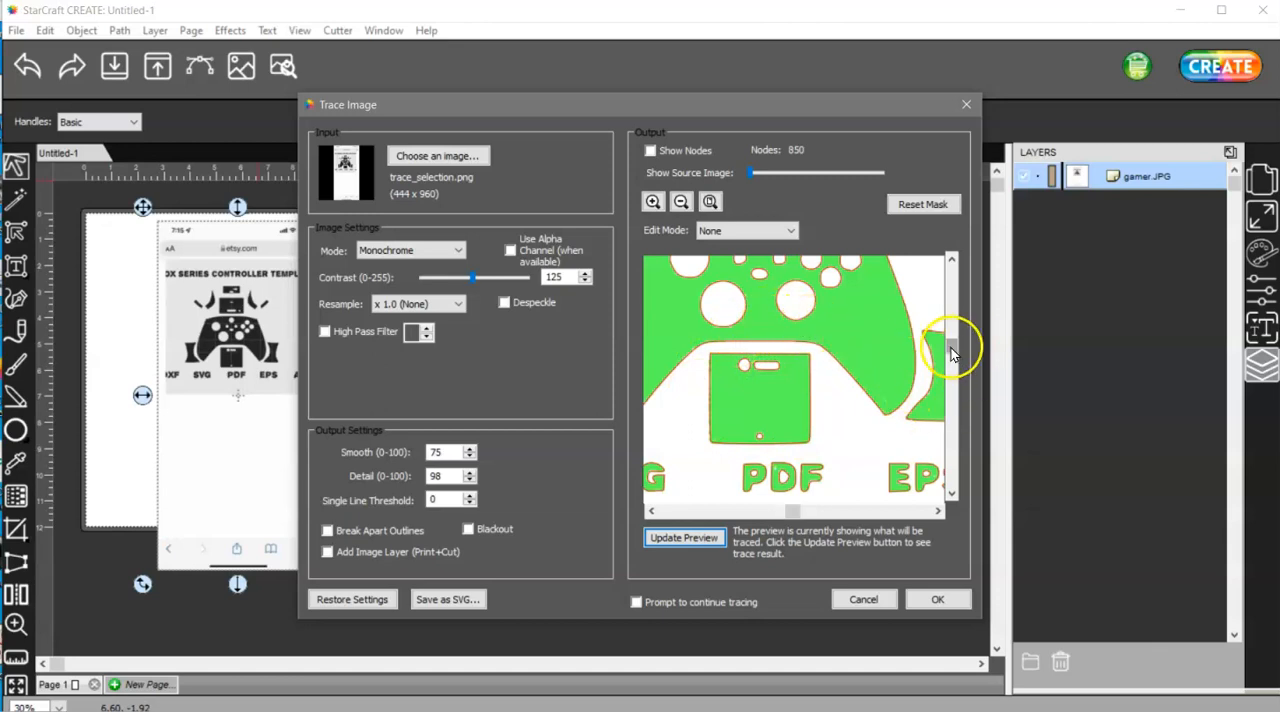
pyautogui.moveTo(956, 343); pyautogui.dragTo(953, 305)
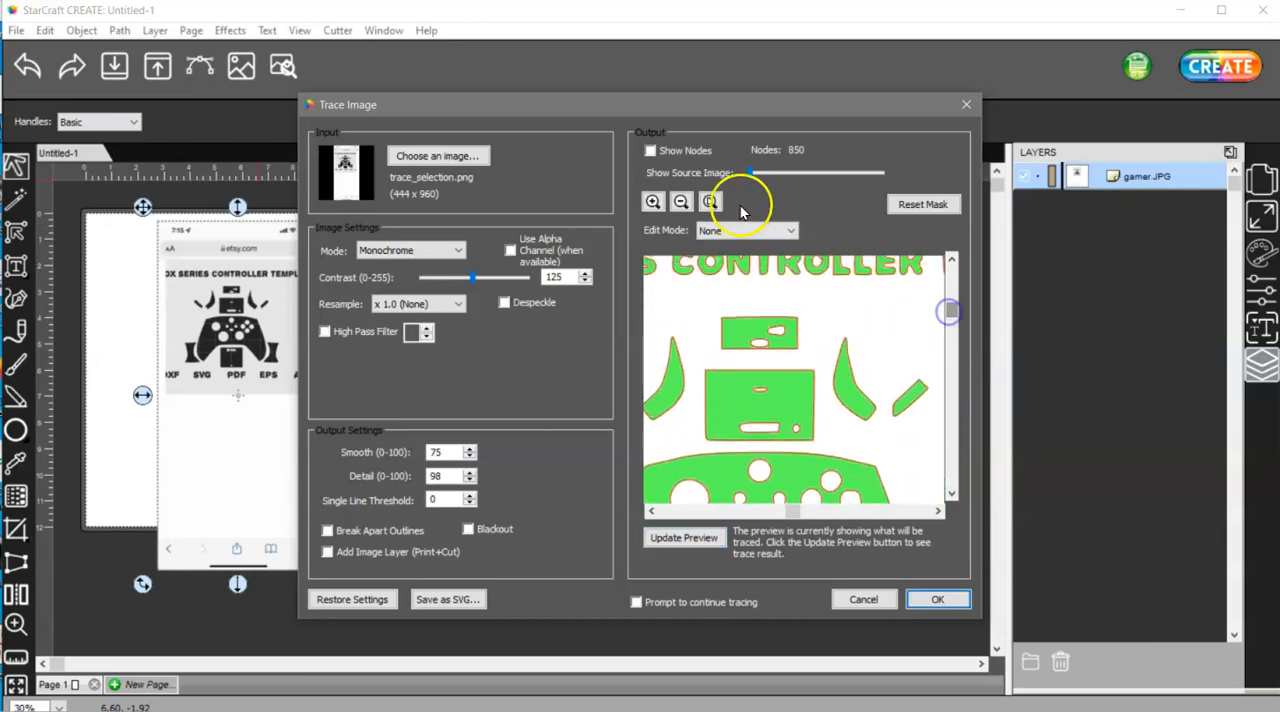
pyautogui.click(709, 203)
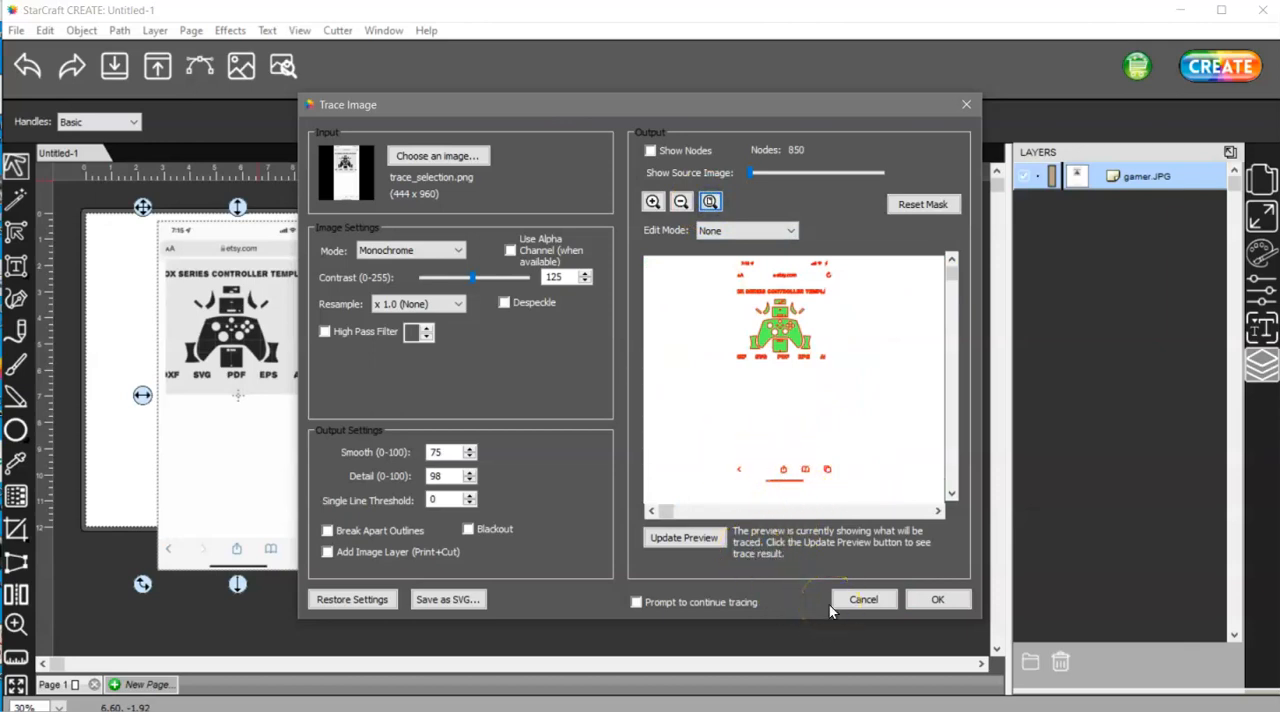
pyautogui.click(930, 600)
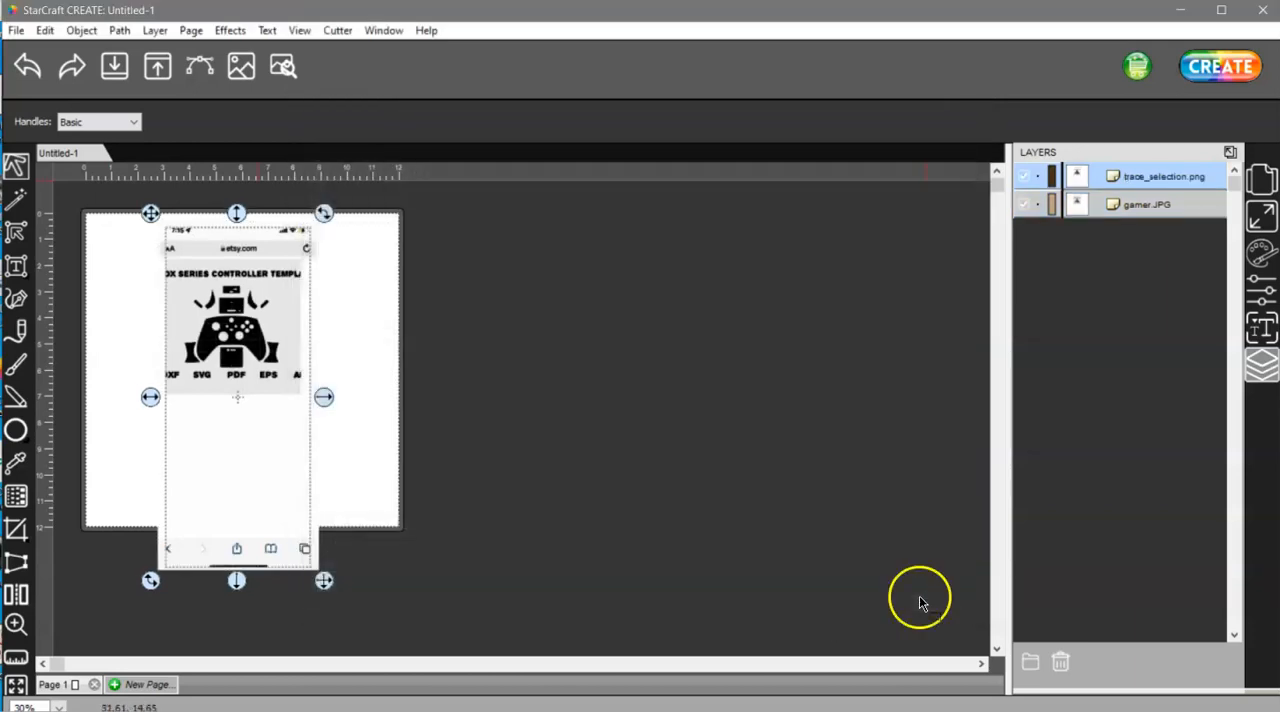
# Separate the trace from the original gamer.JPG screenshot, delete the original image and reposition the trace on the page
pyautogui.moveTo(216, 339)
pyautogui.mouseDown()
pyautogui.moveTo(394, 366)
pyautogui.moveTo(558, 356)
pyautogui.moveTo(574, 343)
pyautogui.moveTo(571, 331)
pyautogui.moveTo(508, 324)
pyautogui.mouseUp()
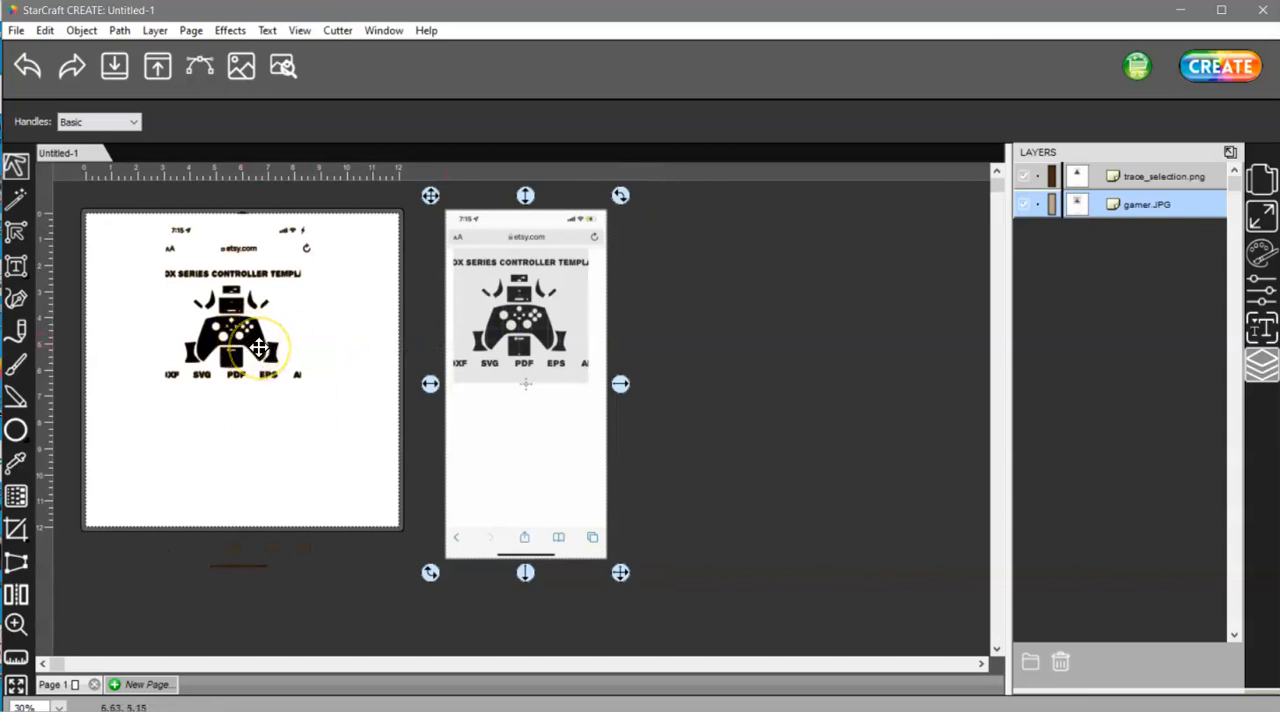
pyautogui.moveTo(259, 347)
pyautogui.mouseDown()
pyautogui.moveTo(391, 409)
pyautogui.moveTo(463, 417)
pyautogui.moveTo(734, 380)
pyautogui.moveTo(751, 363)
pyautogui.moveTo(355, 350)
pyautogui.moveTo(374, 434)
pyautogui.moveTo(336, 490)
pyautogui.moveTo(228, 340)
pyautogui.moveTo(220, 375)
pyautogui.moveTo(200, 363)
pyautogui.mouseUp()
pyautogui.moveTo(527, 347)
pyautogui.mouseDown()
pyautogui.moveTo(323, 357)
pyautogui.moveTo(380, 349)
pyautogui.moveTo(490, 370)
pyautogui.mouseUp()
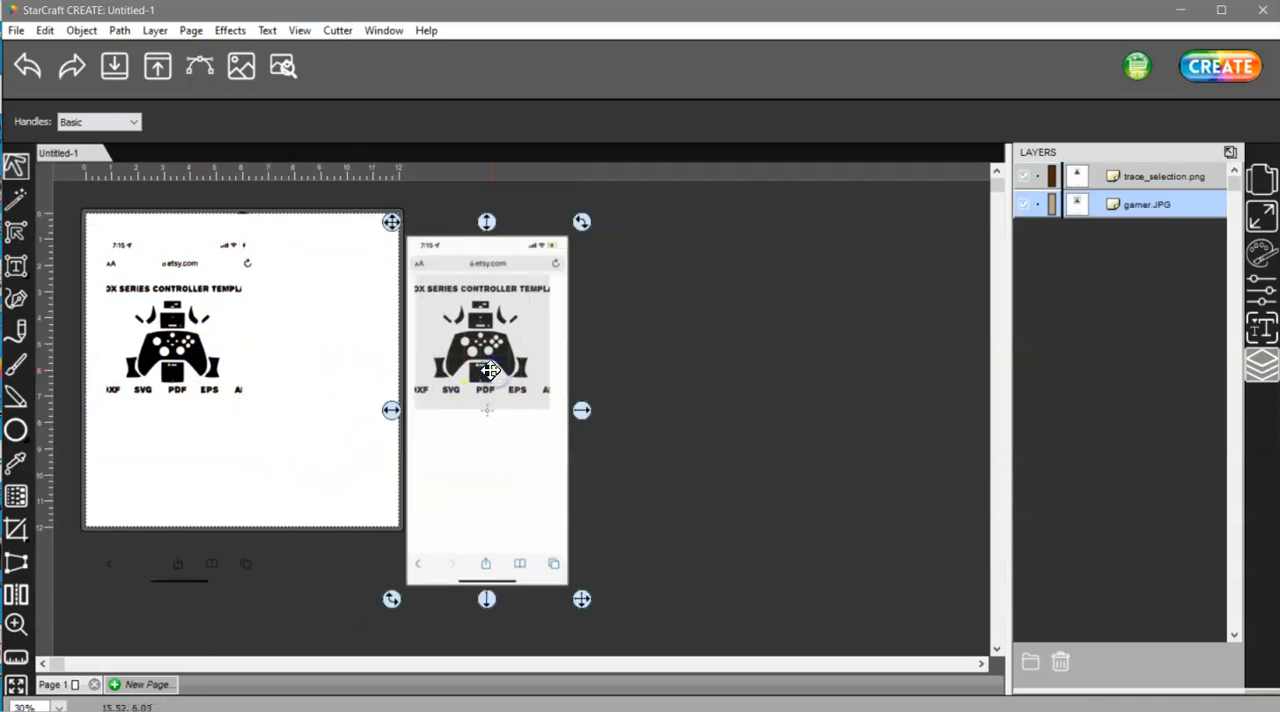
pyautogui.press('Delete')
pyautogui.moveTo(171, 377); pyautogui.dragTo(222, 375)
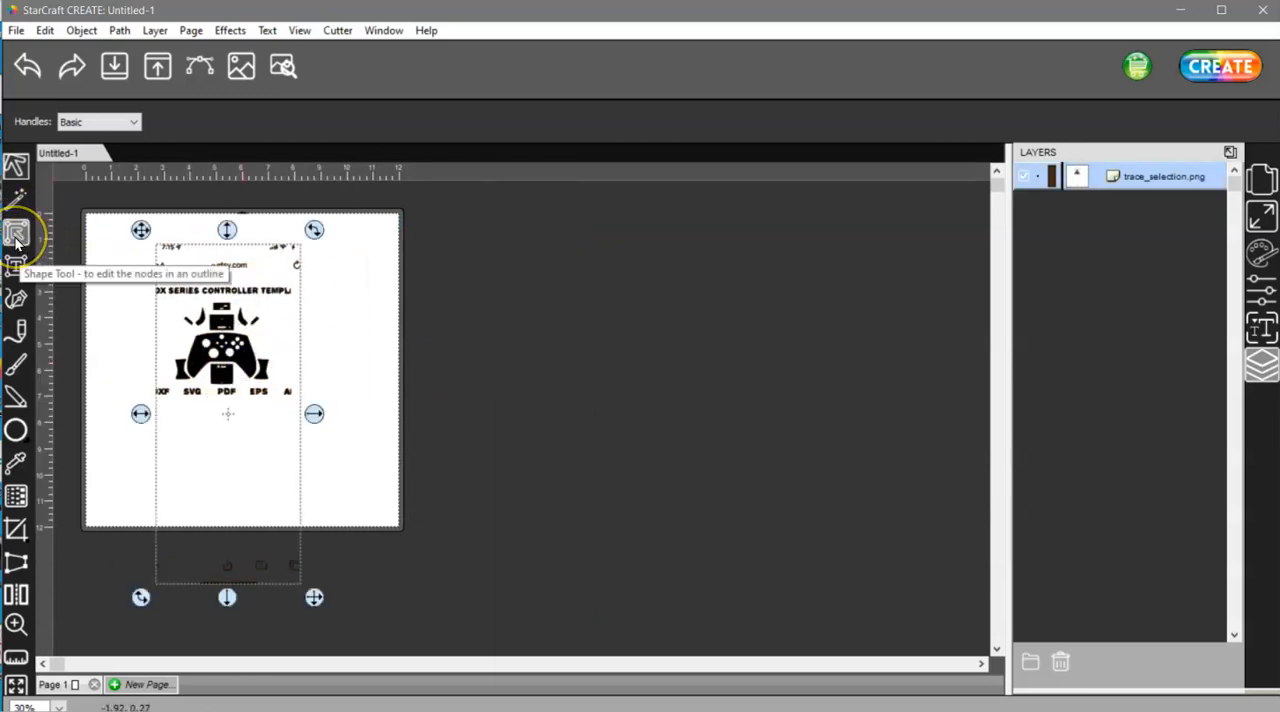
# Delete the nodes of the traced browser toolbar icons and bar below the page with the Shape Tool
pyautogui.click(15, 205)
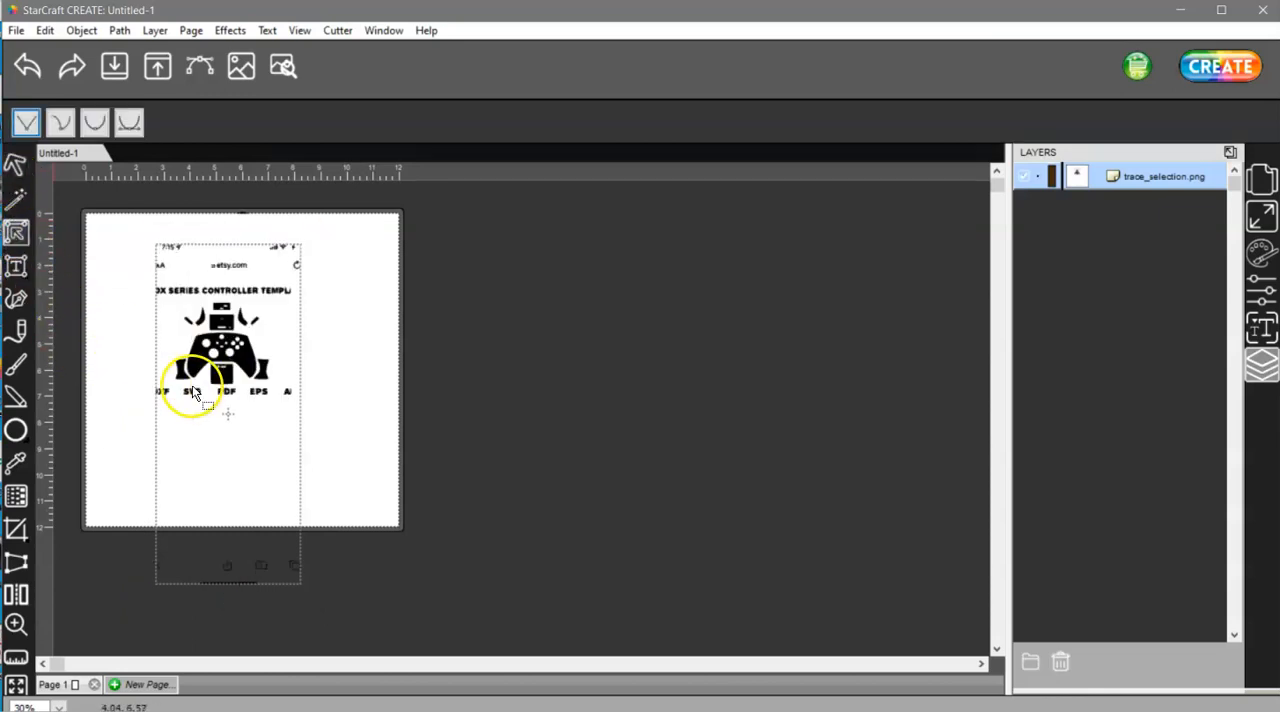
pyautogui.click(248, 358)
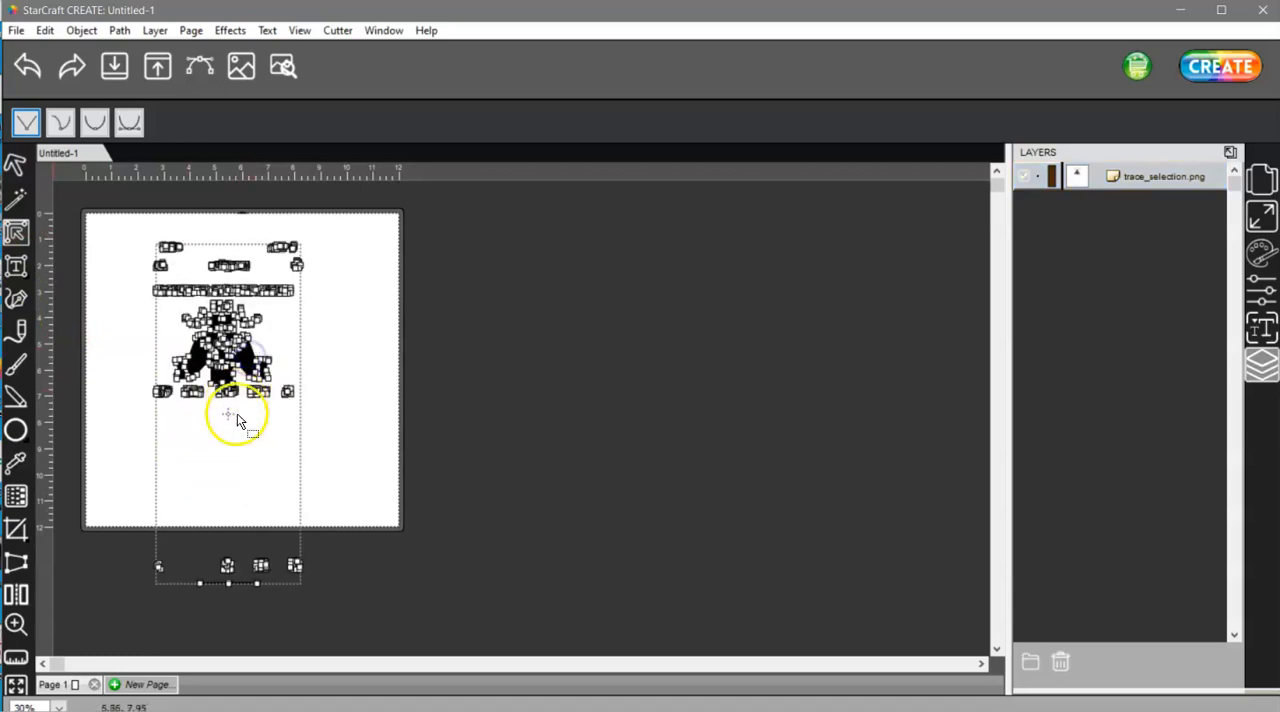
pyautogui.click(333, 615)
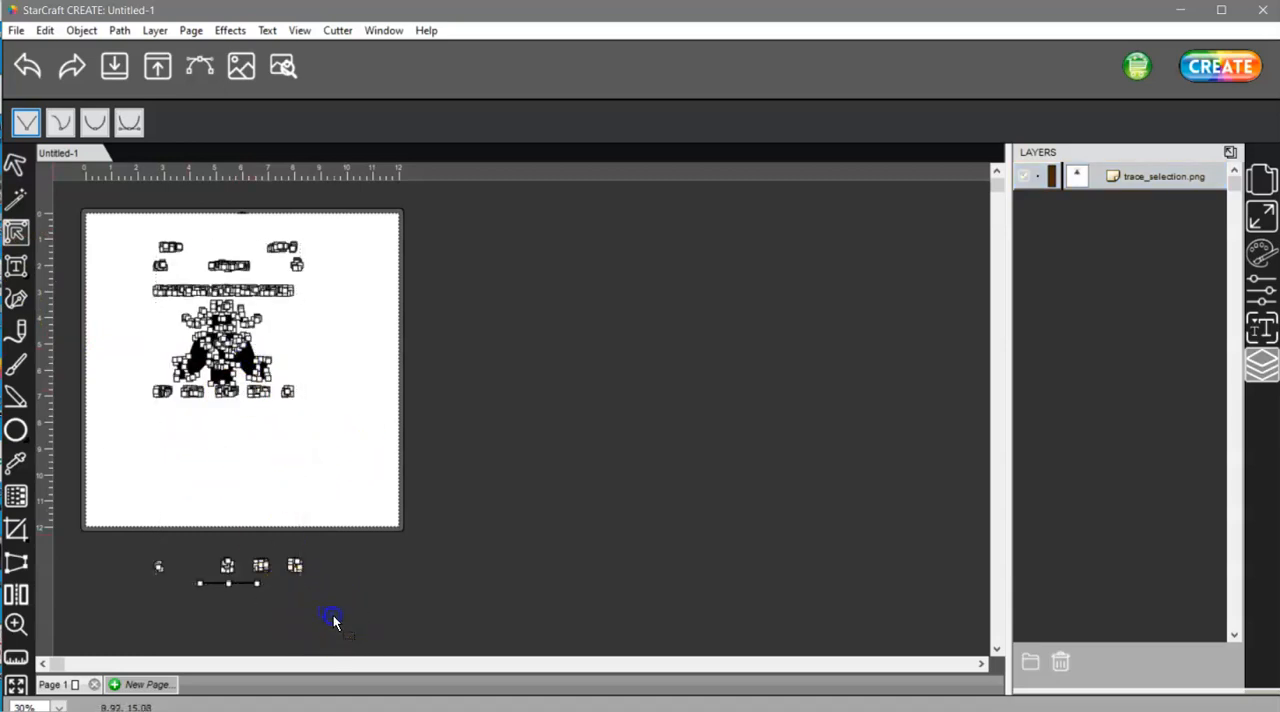
pyautogui.click(121, 529)
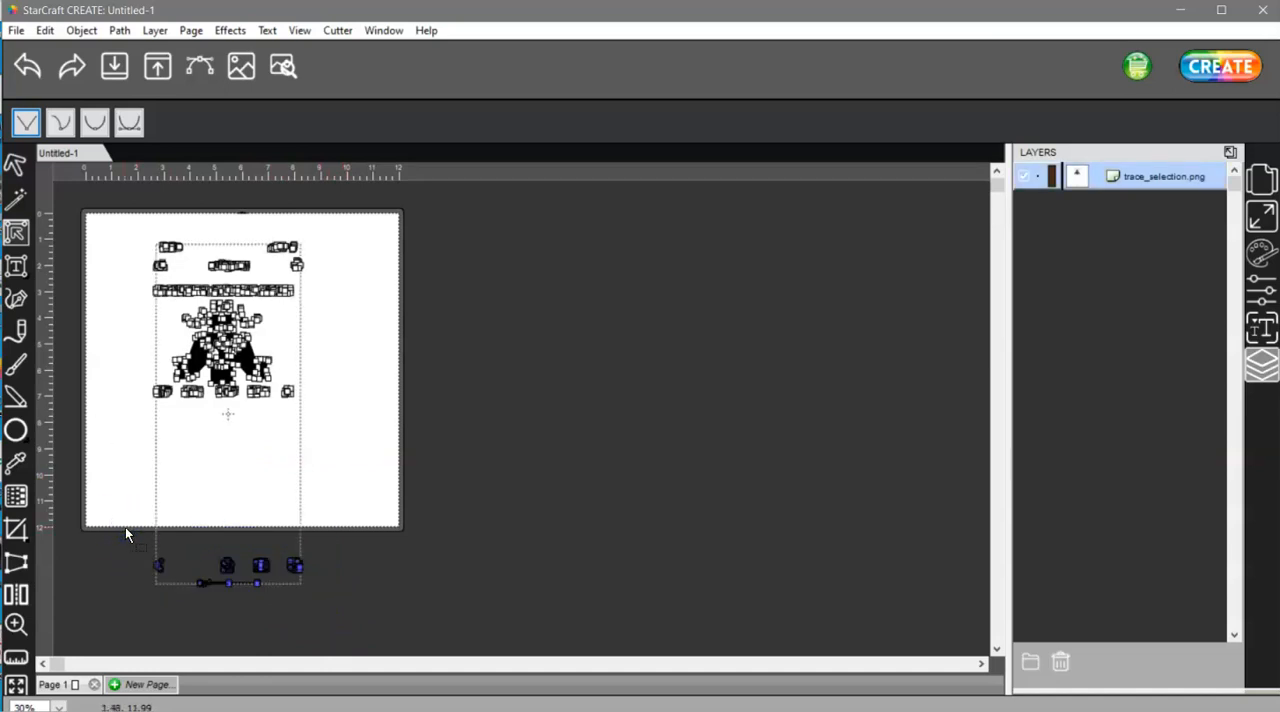
pyautogui.press('Delete')
# Delete the nodes of the traced status bar, address bar and title above the controller and the format labels below it
pyautogui.moveTo(125, 231)
pyautogui.mouseDown()
pyautogui.moveTo(172, 262)
pyautogui.moveTo(316, 302)
pyautogui.mouseUp()
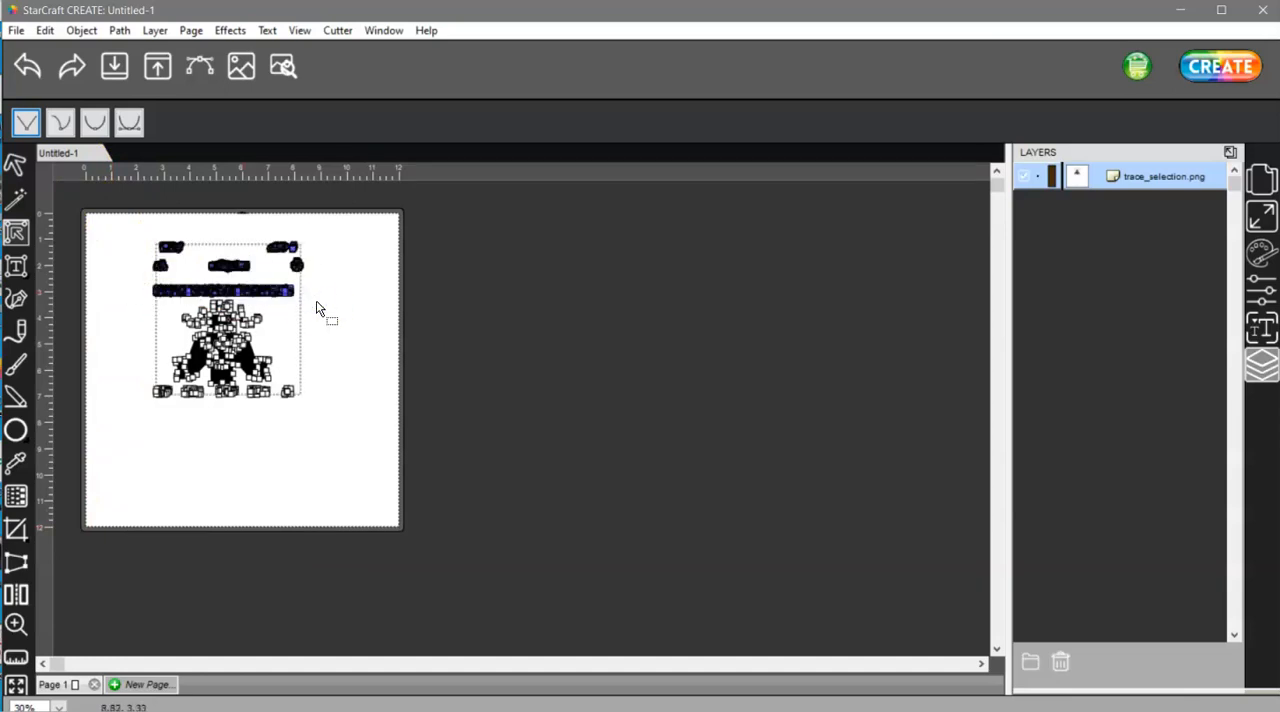
pyautogui.press('Delete')
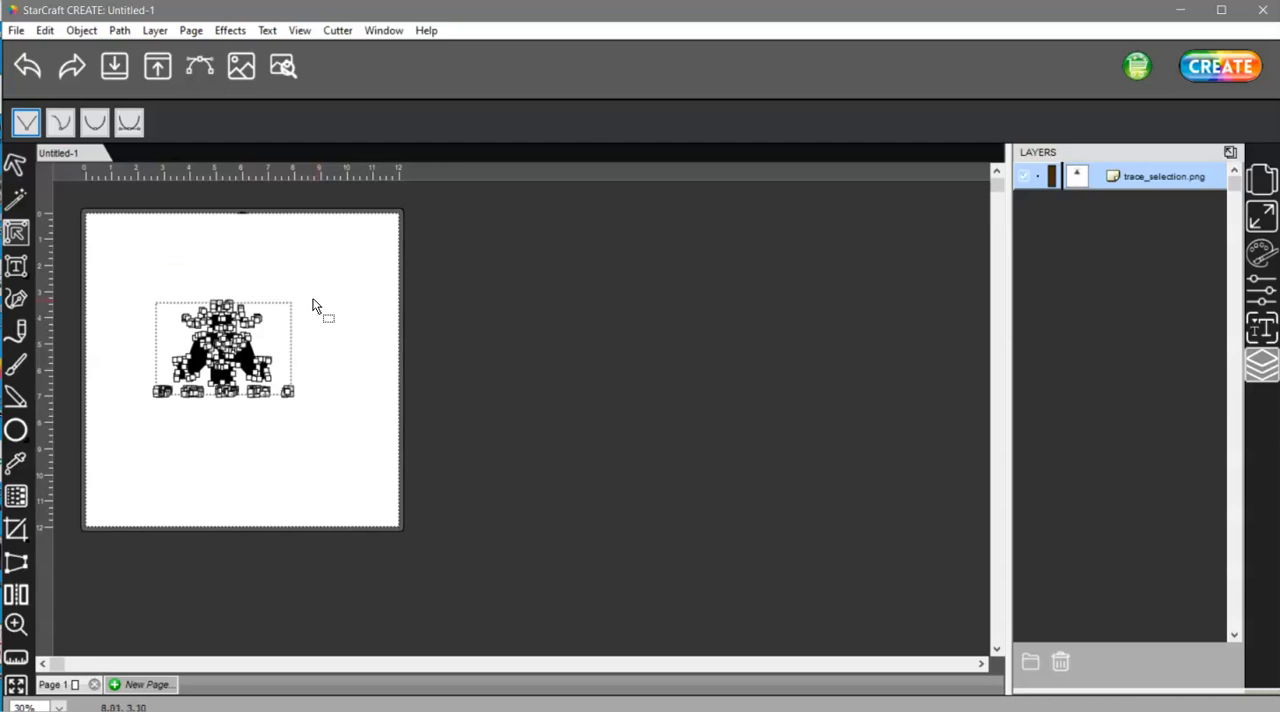
pyautogui.keyDown('alt'); pyautogui.scroll(5, 175, 393); pyautogui.keyUp('alt')
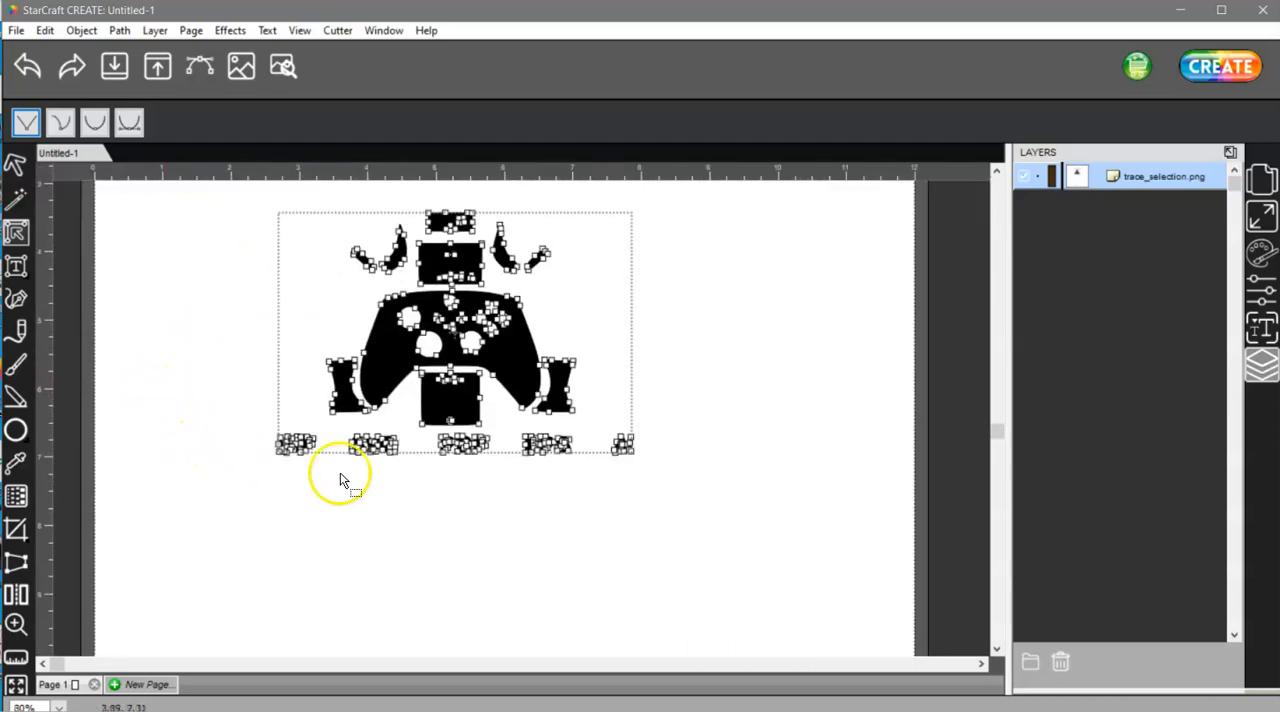
pyautogui.moveTo(676, 495)
pyautogui.mouseDown()
pyautogui.moveTo(331, 431)
pyautogui.moveTo(224, 437)
pyautogui.mouseUp()
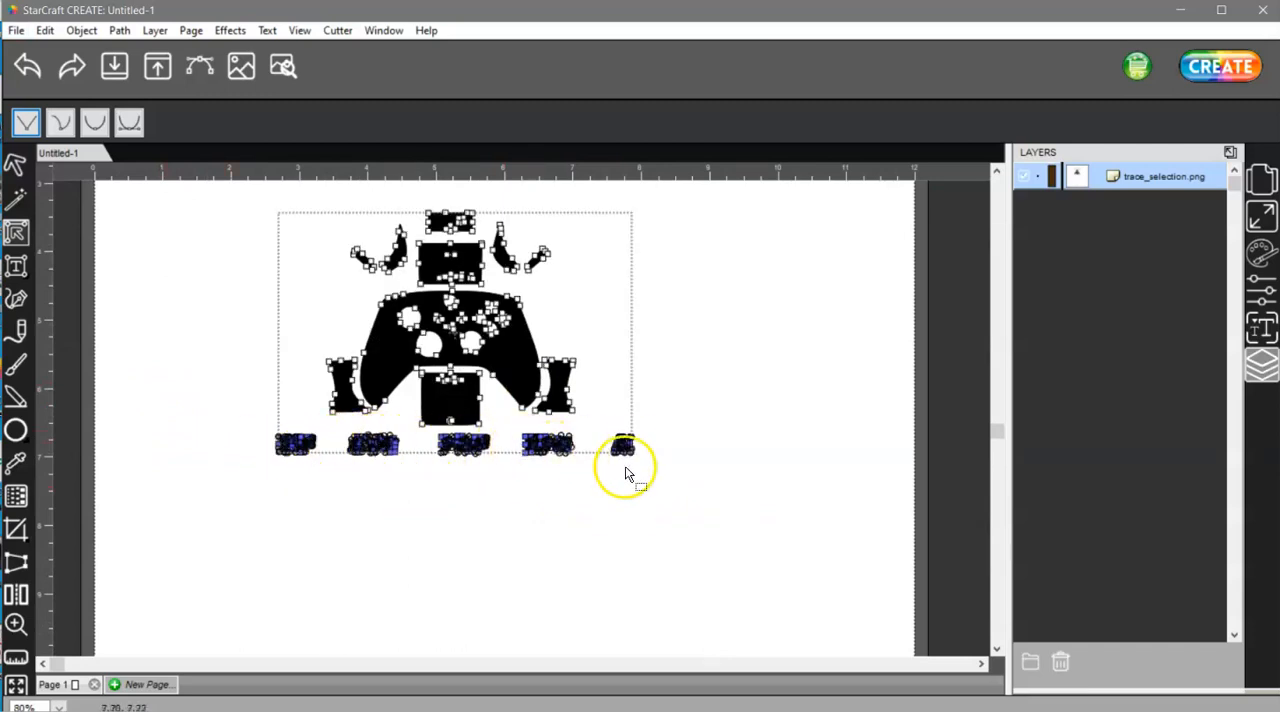
pyautogui.press('Delete')
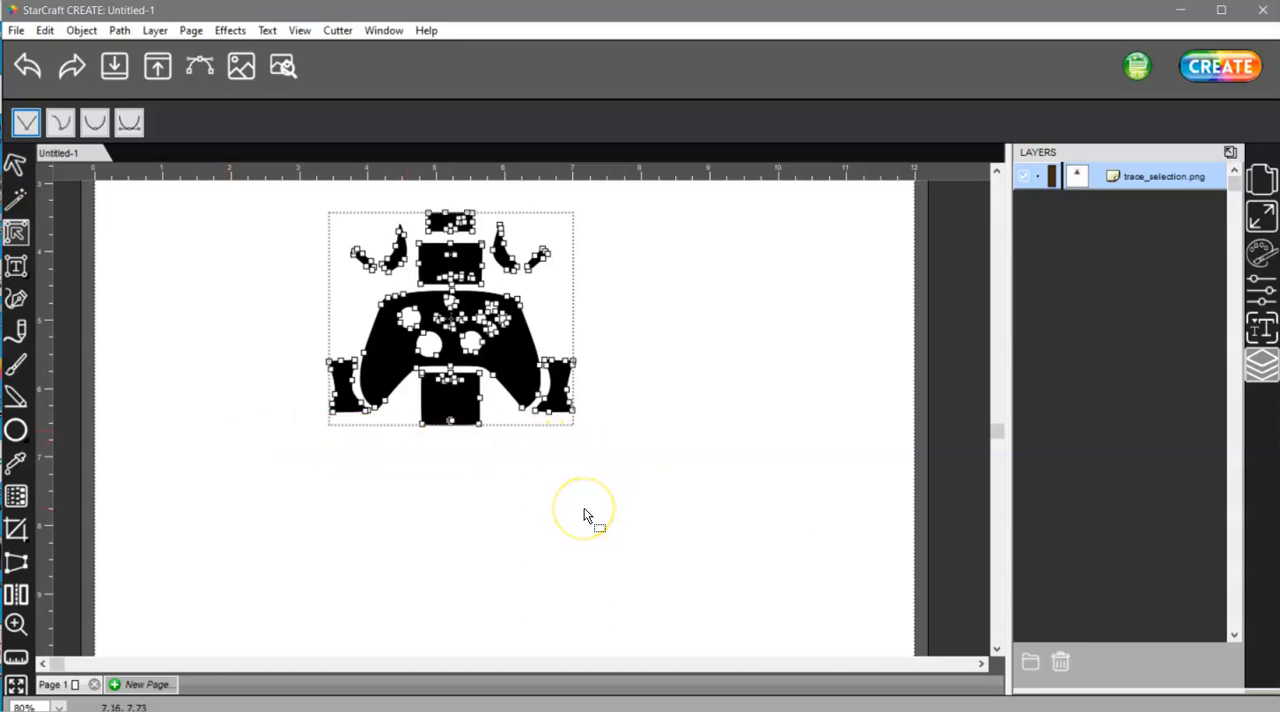
# Enlarge the controller template proportionally to about 6.8 ruler units wide and reposition it on the page
pyautogui.click(16, 165)
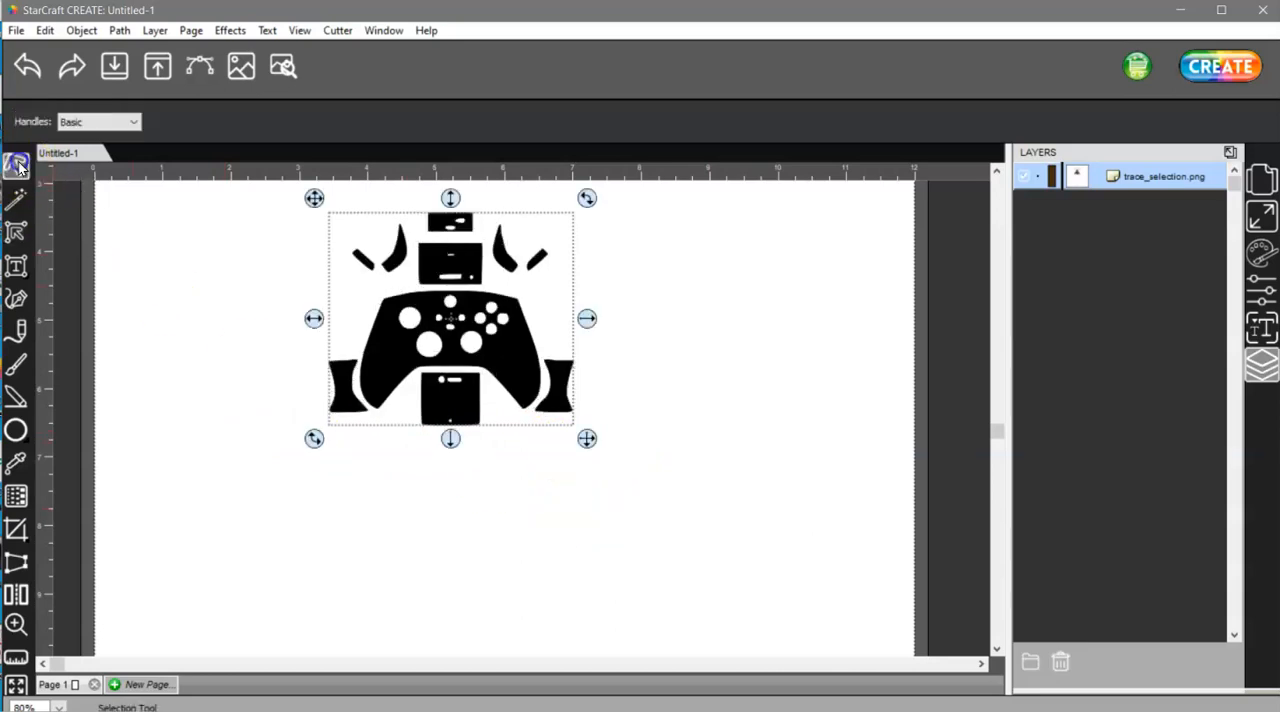
pyautogui.moveTo(586, 438); pyautogui.dragTo(811, 664)
pyautogui.moveTo(671, 500); pyautogui.dragTo(575, 494)
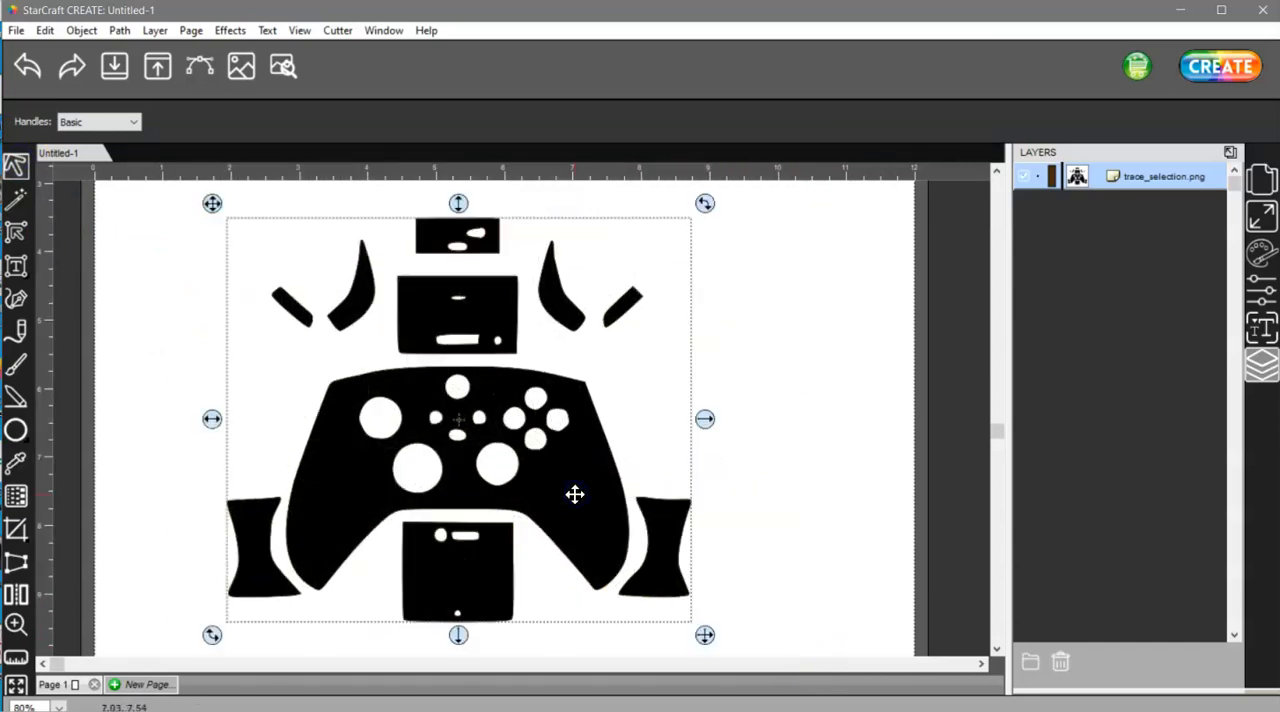
# Preview the template's cut lines, close the preview and move the template up toward the middle of the page
pyautogui.click(284, 66)
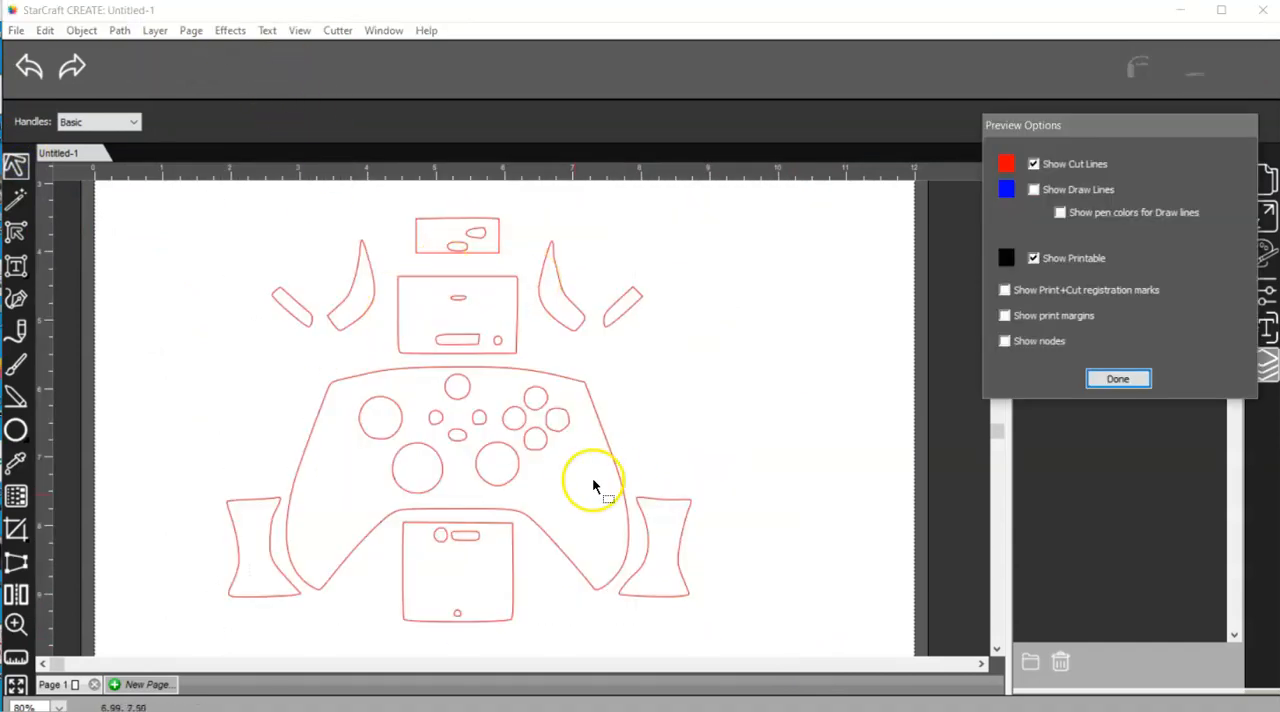
pyautogui.click(1118, 378)
pyautogui.keyDown('alt'); pyautogui.scroll(-2, 526, 417); pyautogui.keyUp('alt')
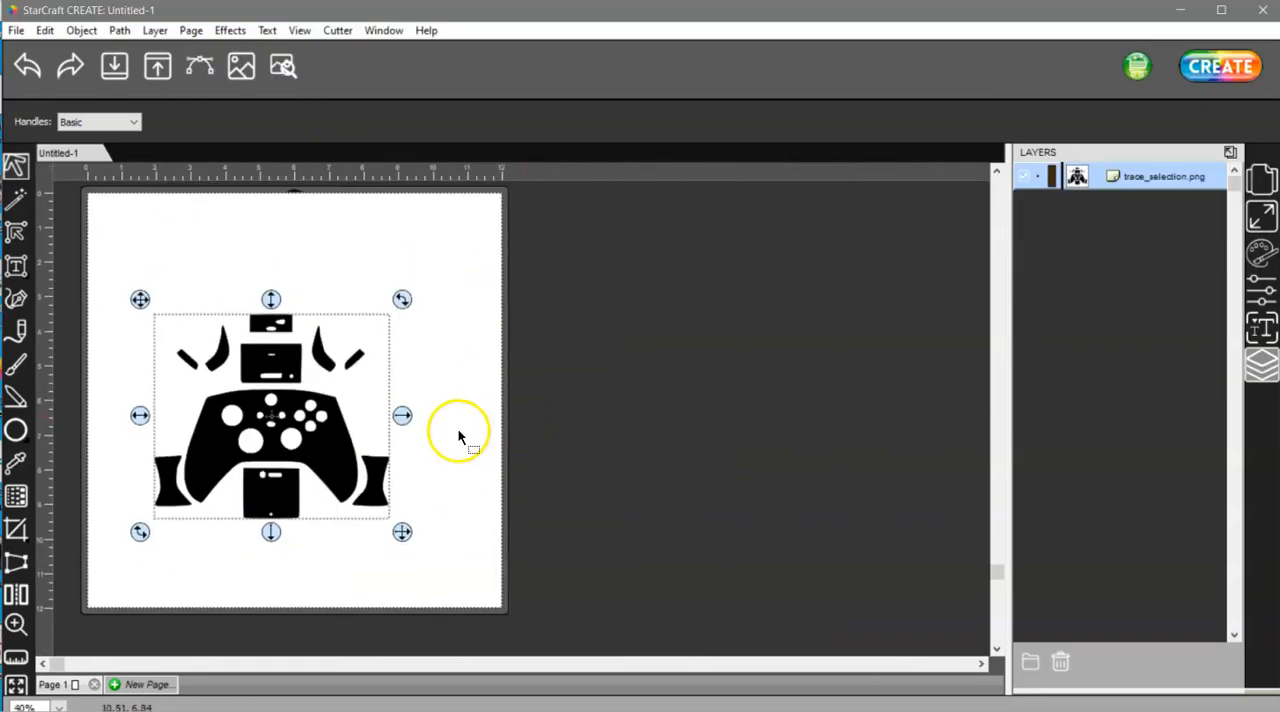
pyautogui.moveTo(333, 465); pyautogui.dragTo(335, 423)
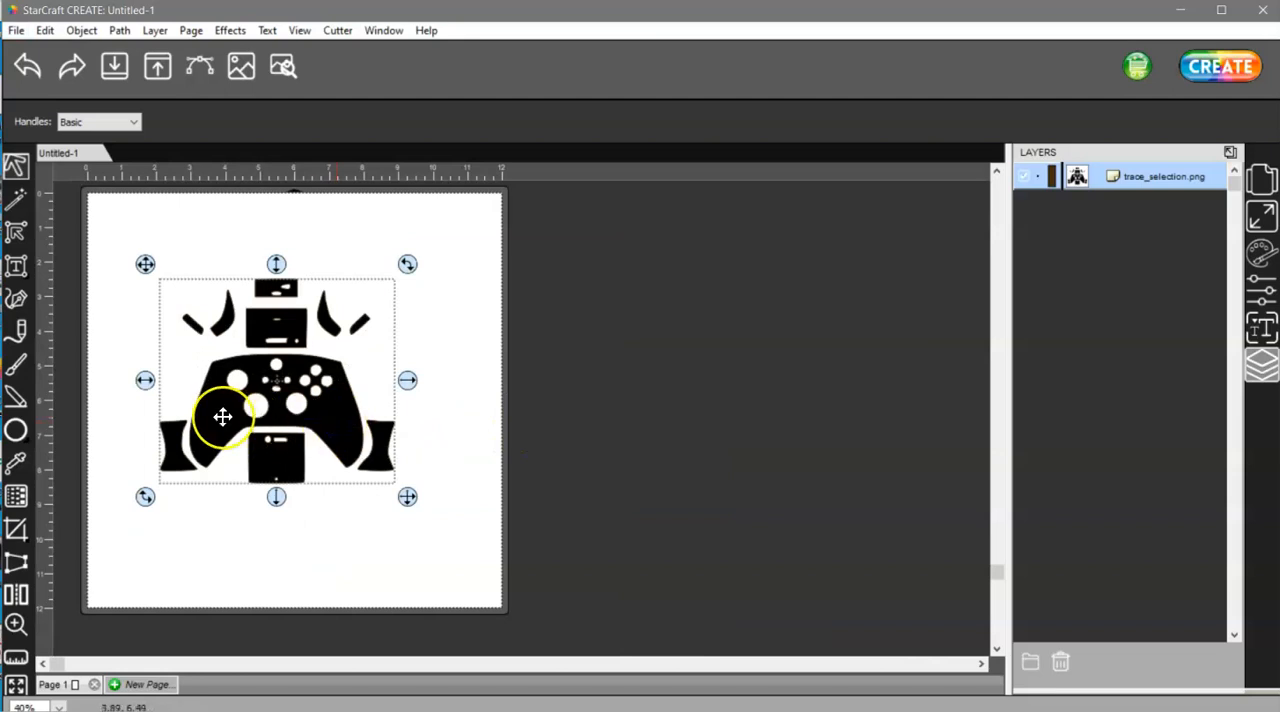
pyautogui.keyDown('alt'); pyautogui.scroll(1, 229, 417); pyautogui.keyUp('alt')
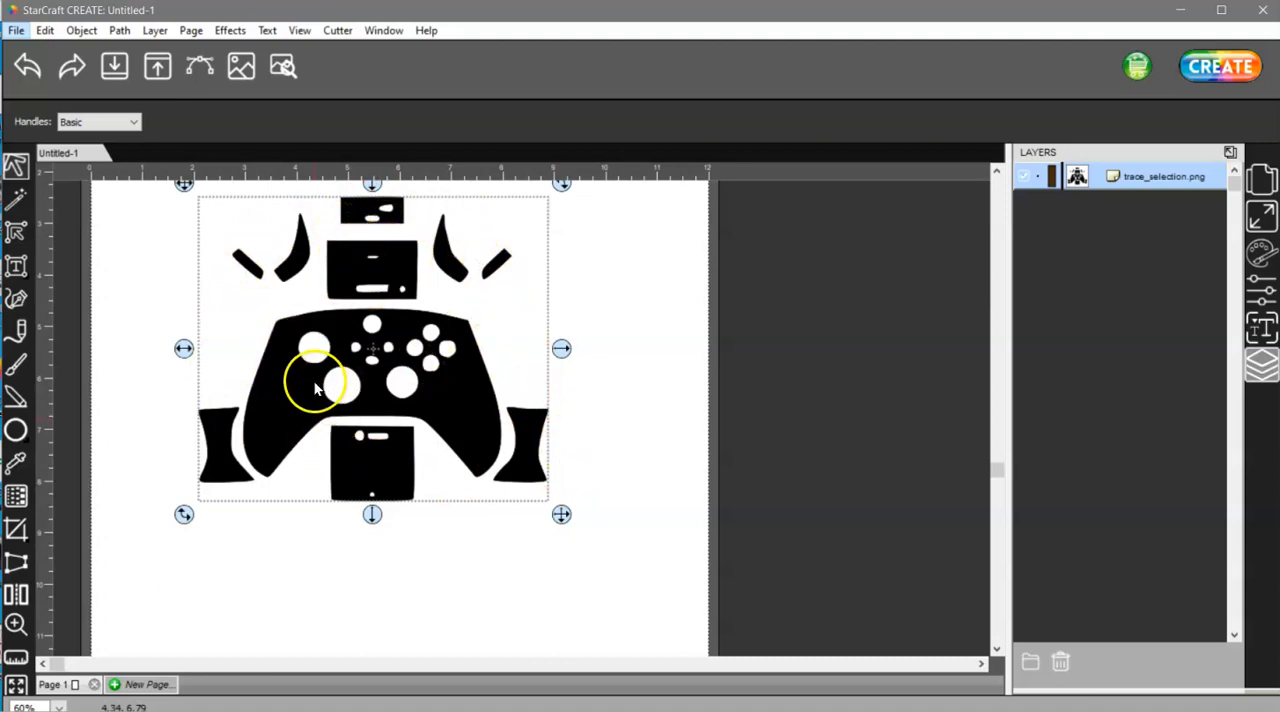
# Move the controller template slightly down and left on the page, and place GAMER IMAGE.png from the Desktop
pyautogui.moveTo(297, 377); pyautogui.dragTo(276, 441)
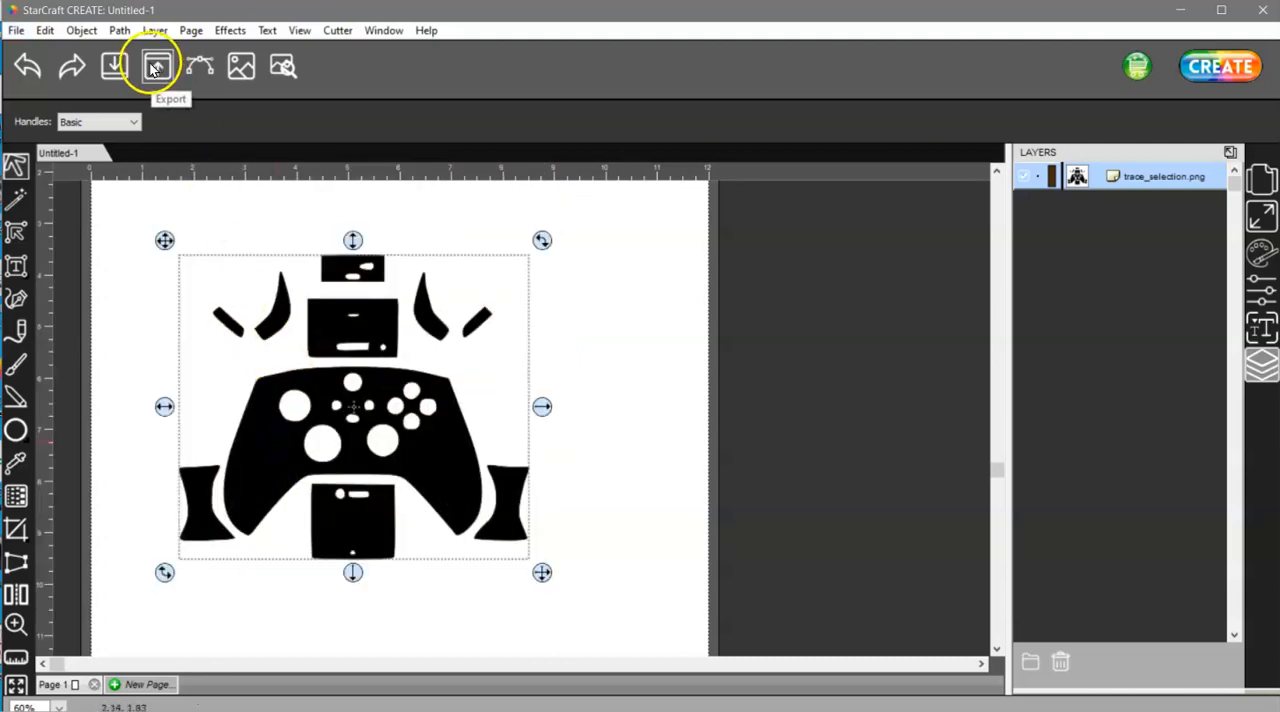
pyautogui.click(15, 31)
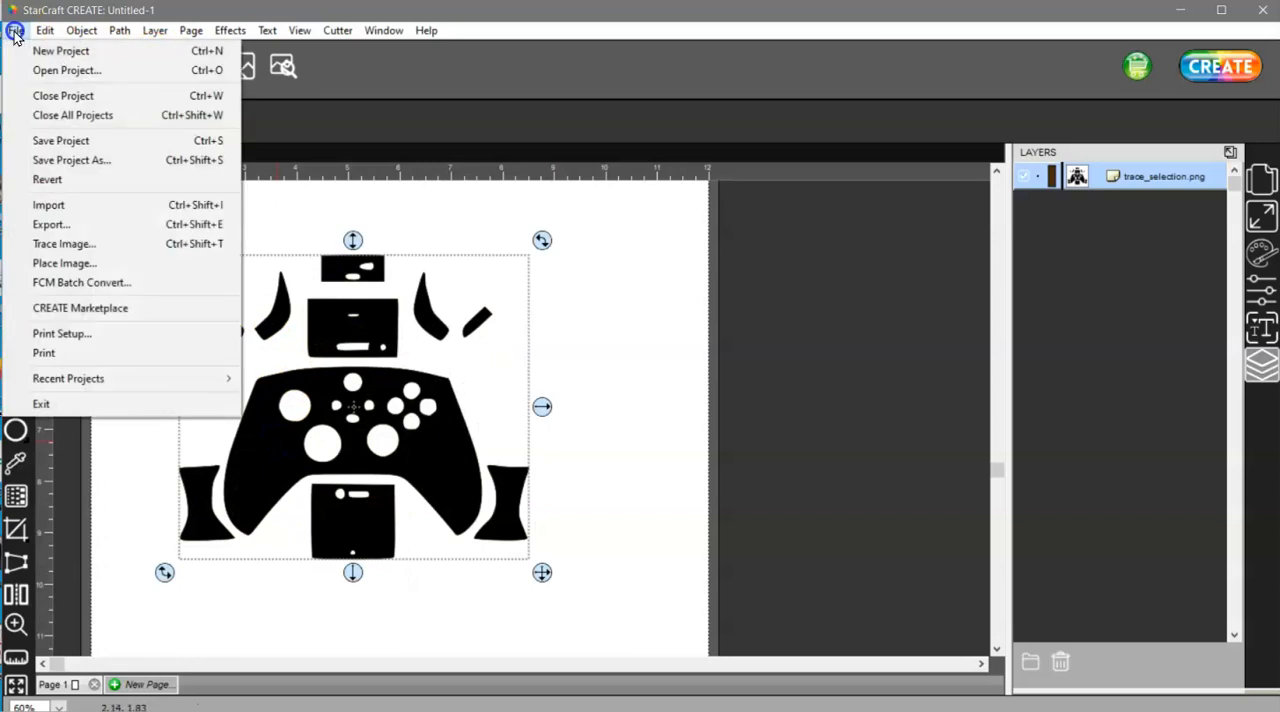
pyautogui.click(80, 266)
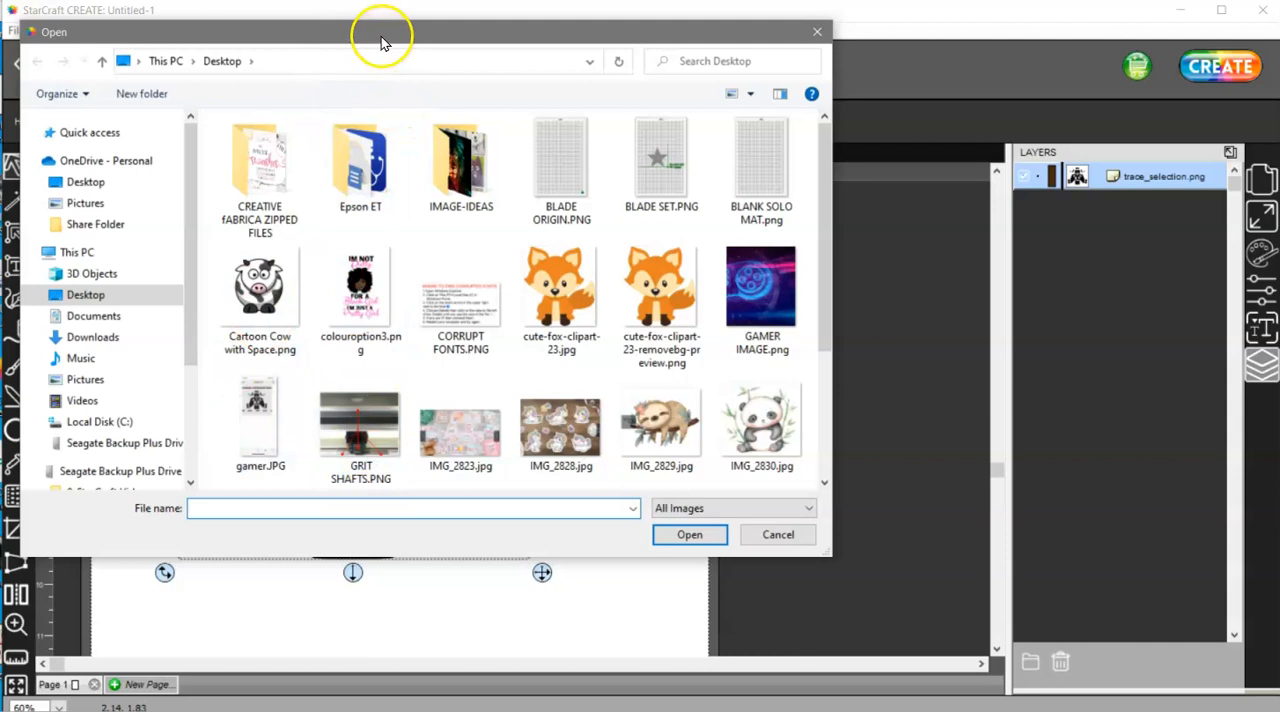
pyautogui.moveTo(380, 43); pyautogui.dragTo(736, 65)
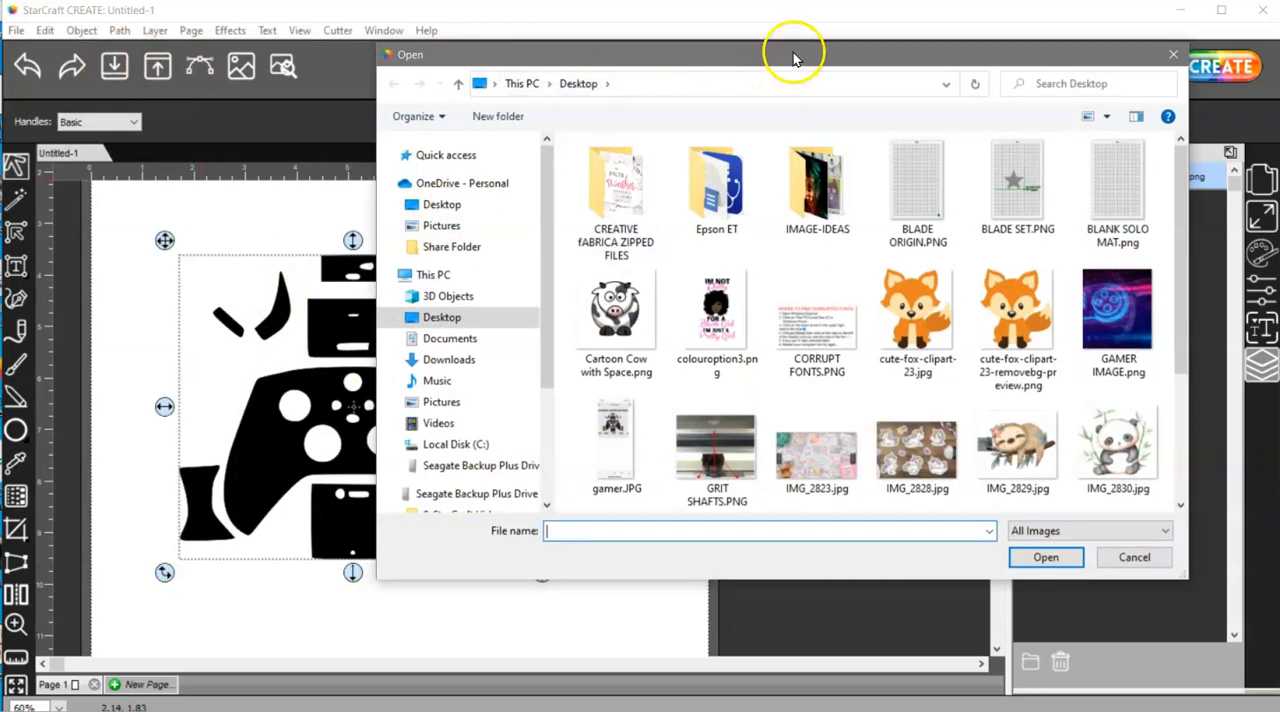
pyautogui.moveTo(797, 60); pyautogui.dragTo(591, 58)
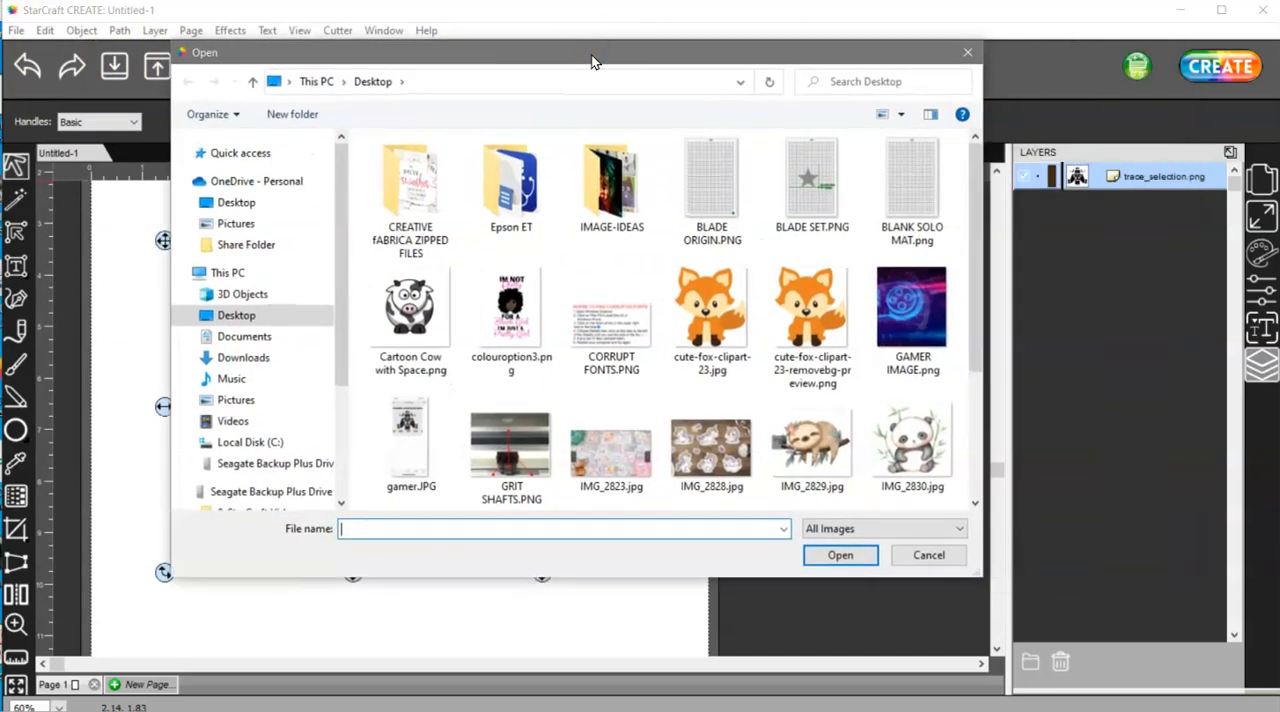
pyautogui.doubleClick(892, 293)
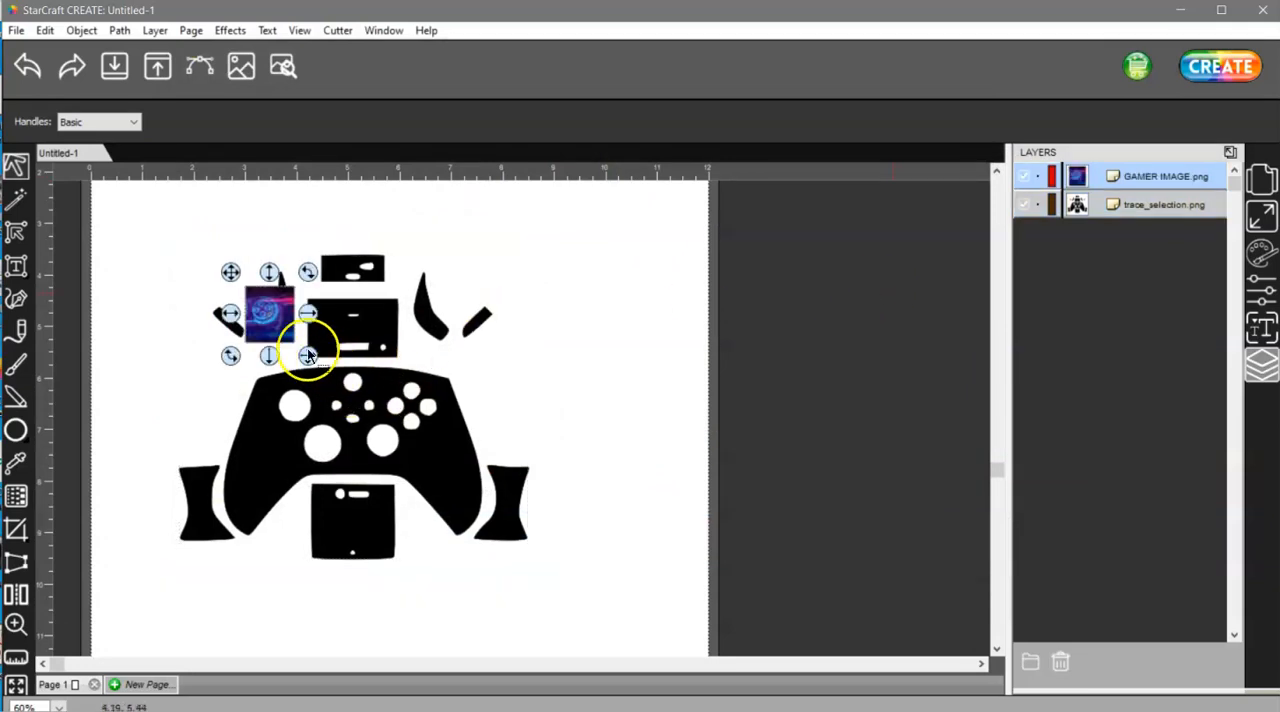
# Enlarge the gamer image to about 7 by 8 ruler units over the controller template, and move the trace_selection.png layer above it
pyautogui.moveTo(309, 357); pyautogui.dragTo(560, 578)
pyautogui.moveTo(503, 574); pyautogui.dragTo(434, 528)
pyautogui.moveTo(521, 640); pyautogui.dragTo(550, 661)
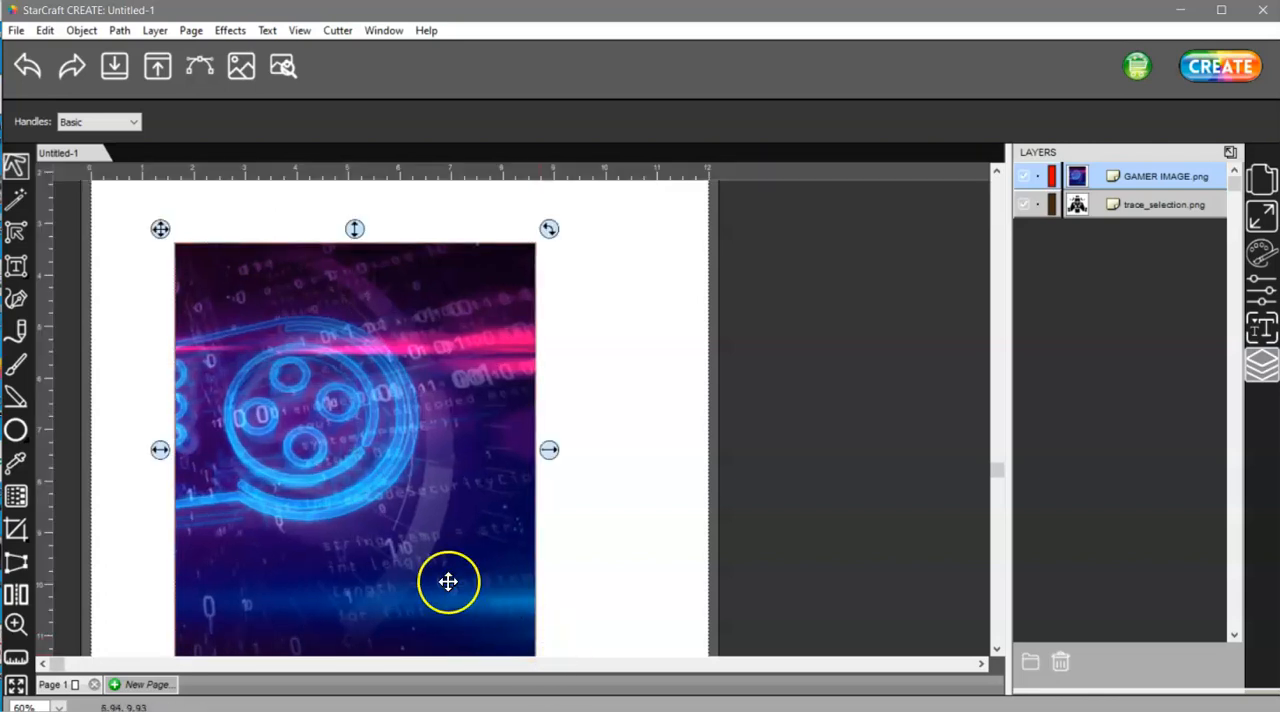
pyautogui.scroll(-2, 370, 511)
pyautogui.scroll(1, 370, 511)
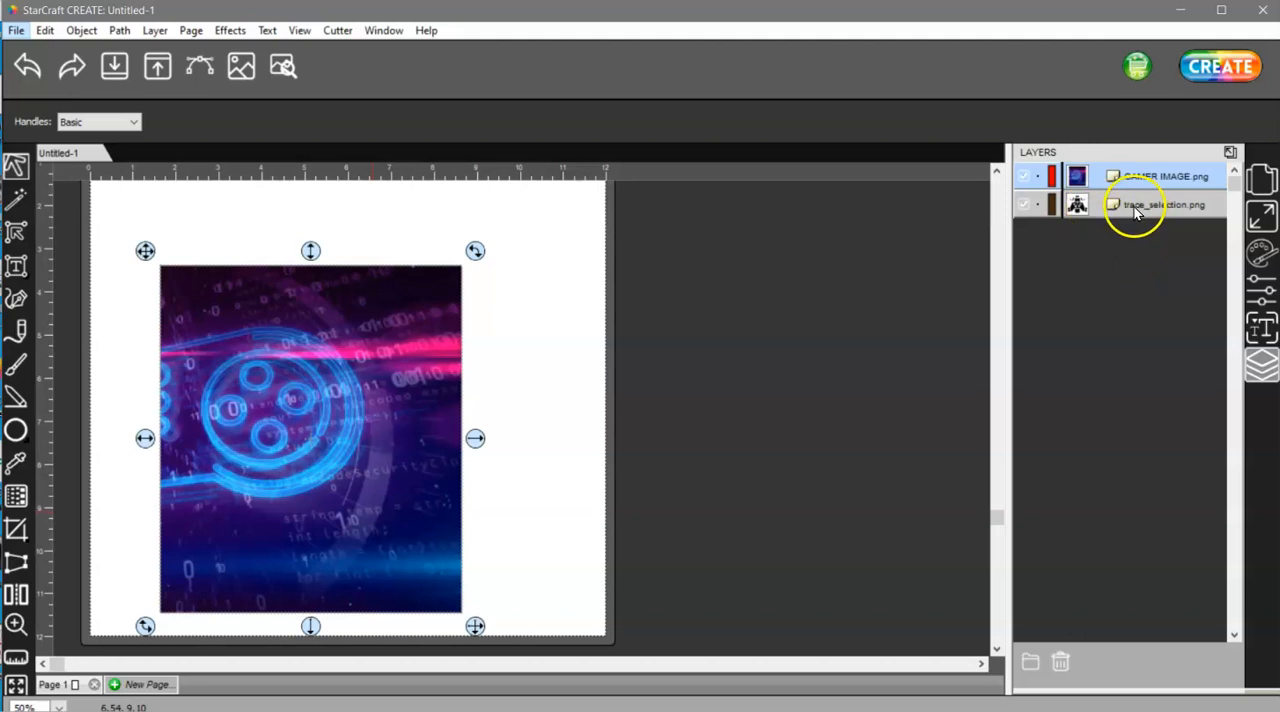
pyautogui.moveTo(1076, 205); pyautogui.dragTo(1071, 166)
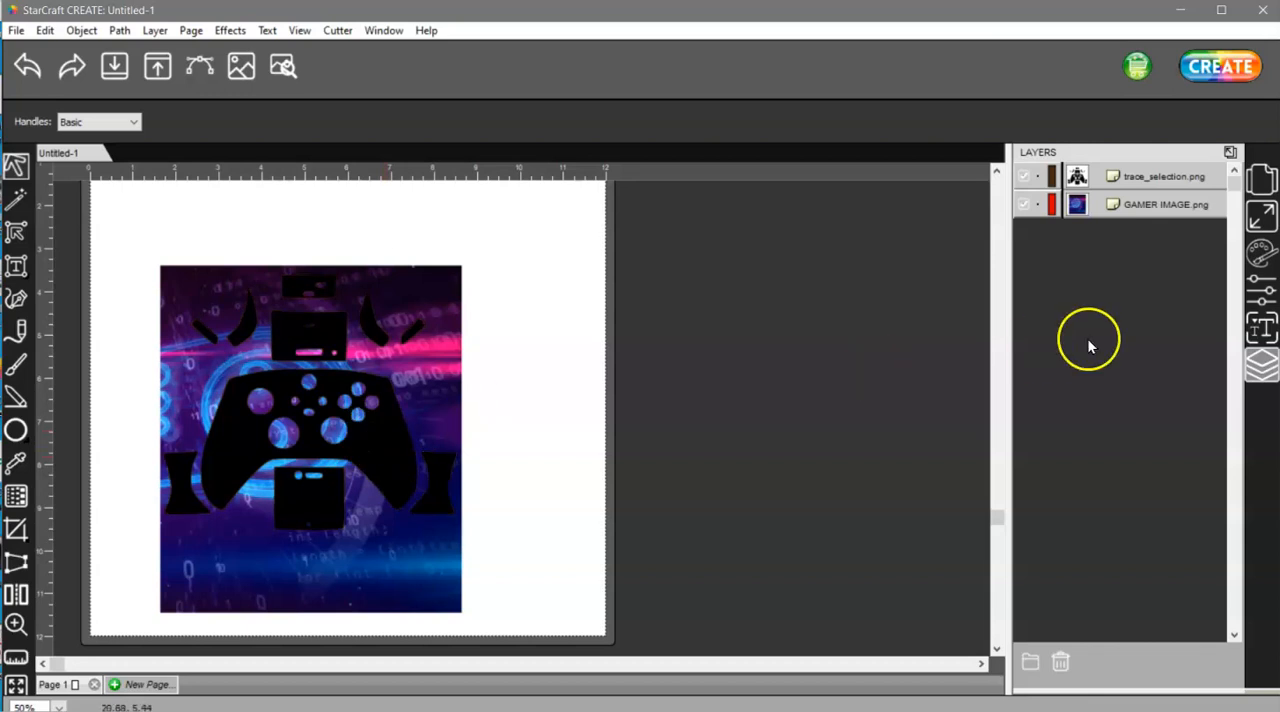
# Nudge the gamer image down and shrink it to about 6.9 by 6.3 ruler units so it closely surrounds the template
pyautogui.click(416, 571)
pyautogui.moveTo(416, 571)
pyautogui.mouseDown()
pyautogui.moveTo(431, 591)
pyautogui.moveTo(419, 601)
pyautogui.moveTo(434, 597)
pyautogui.moveTo(418, 599)
pyautogui.moveTo(428, 569)
pyautogui.moveTo(440, 581)
pyautogui.moveTo(428, 580)
pyautogui.mouseUp()
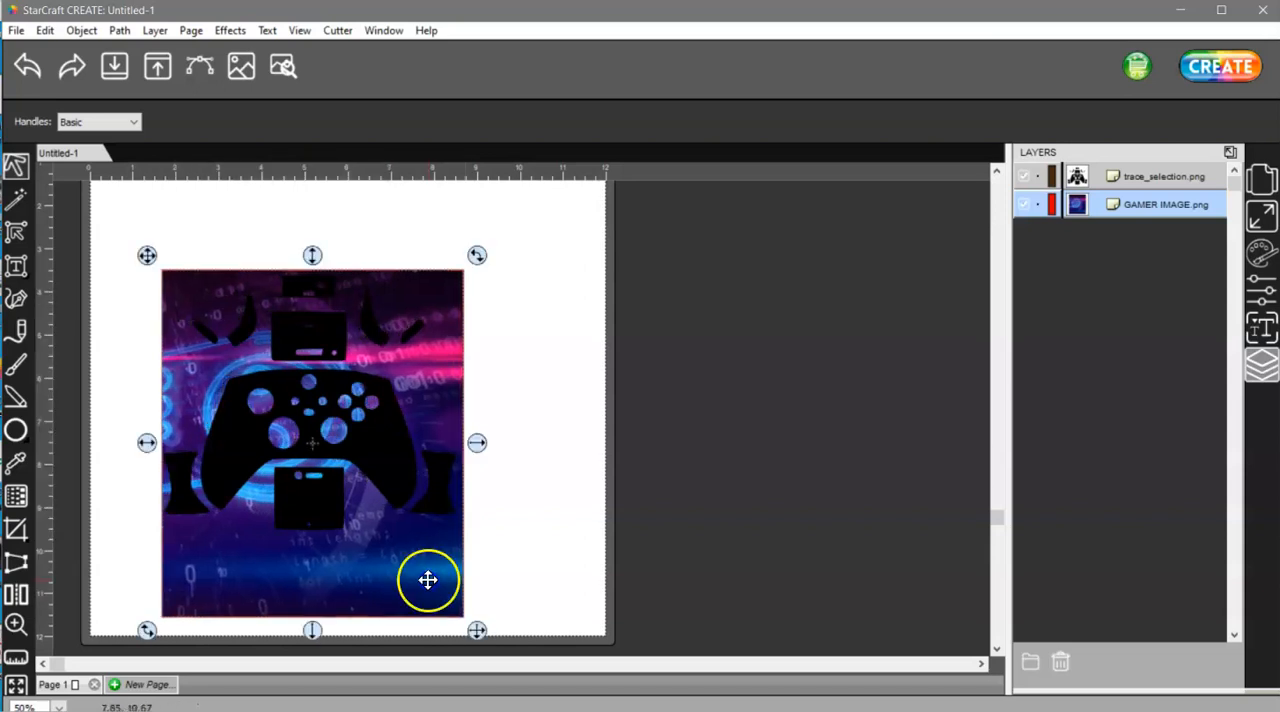
pyautogui.moveTo(311, 631); pyautogui.dragTo(315, 559)
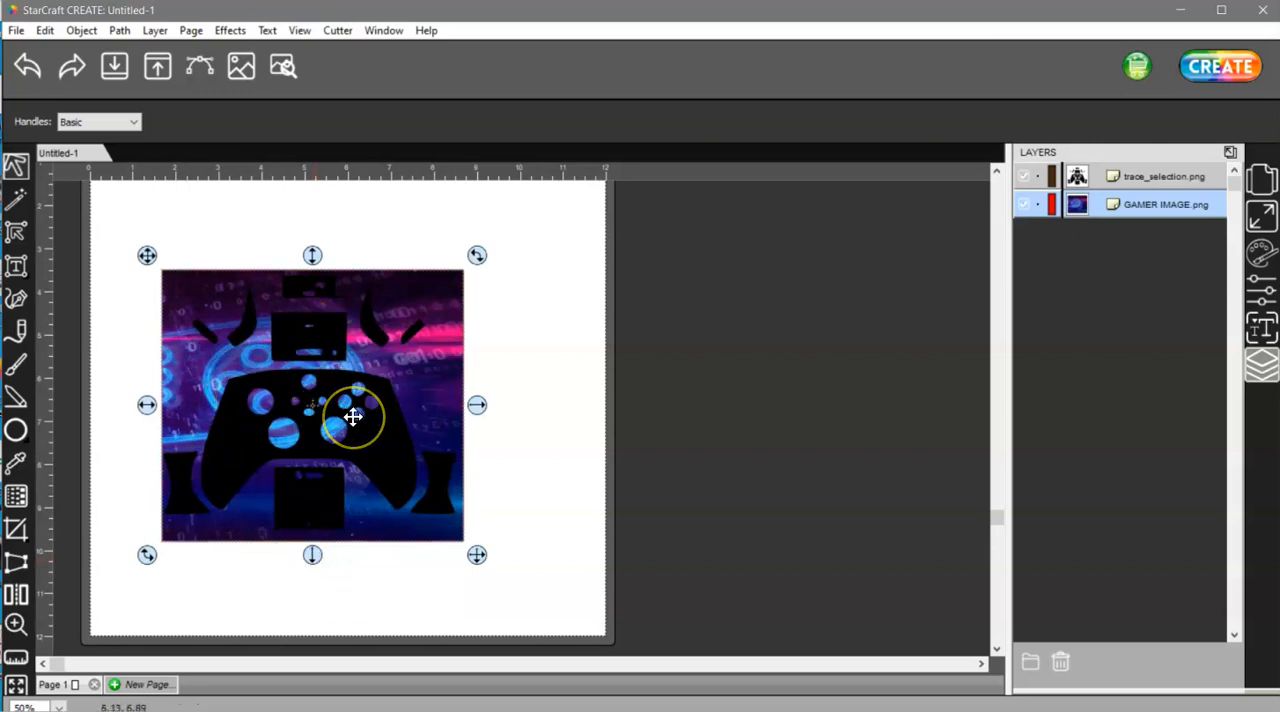
pyautogui.click(477, 404)
pyautogui.moveTo(477, 404); pyautogui.dragTo(473, 405)
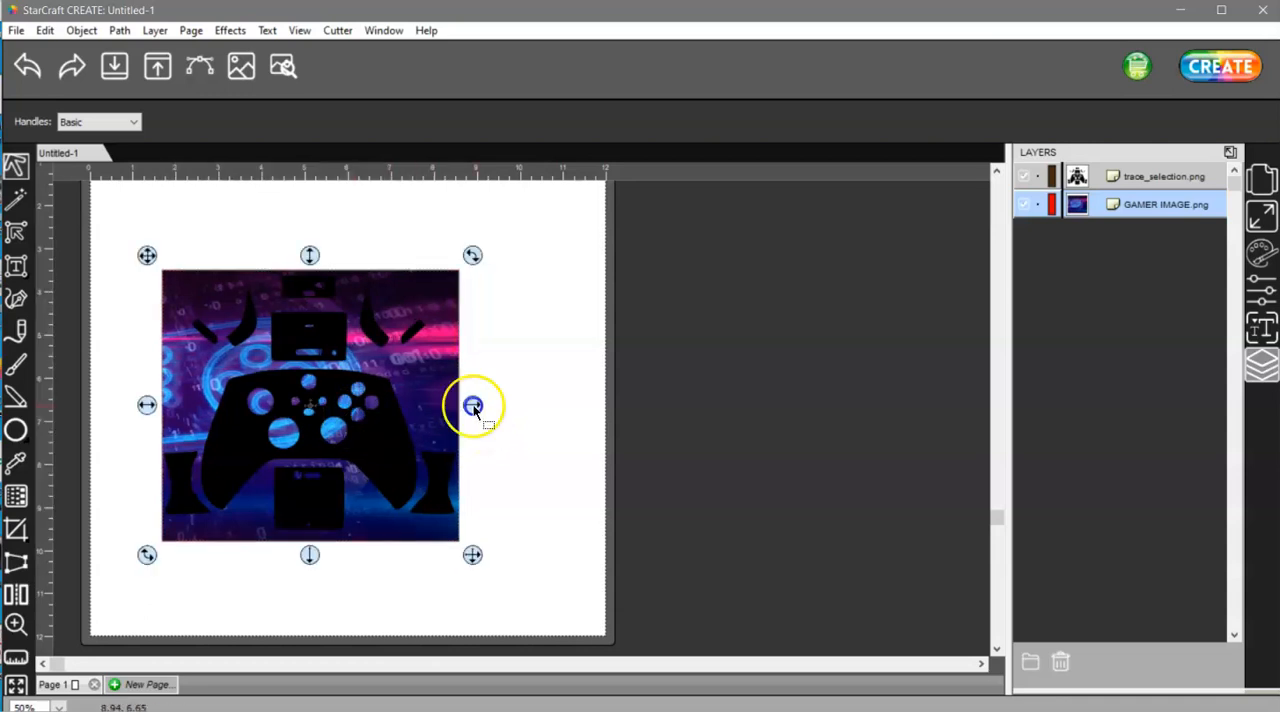
pyautogui.click(494, 622)
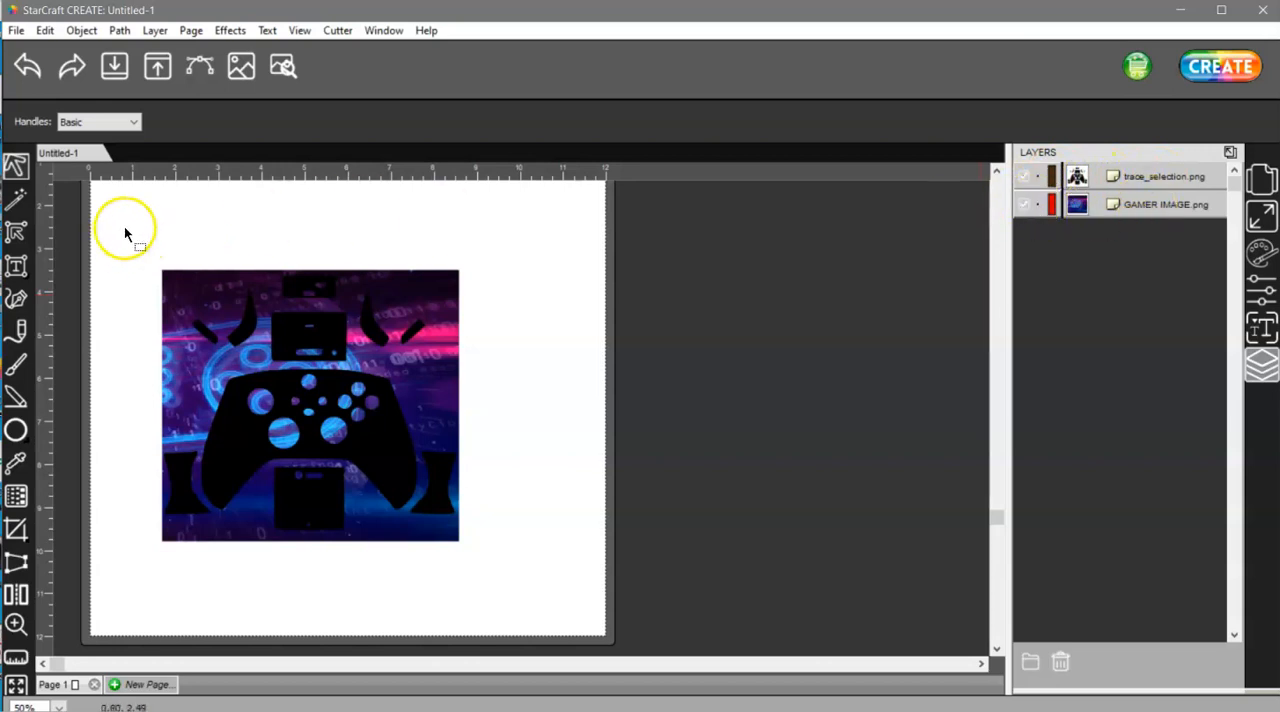
# Select both the trace_selection.png and GAMER IMAGE.png layers and set a clip path to fill the template with the image
pyautogui.moveTo(121, 231); pyautogui.dragTo(548, 626)
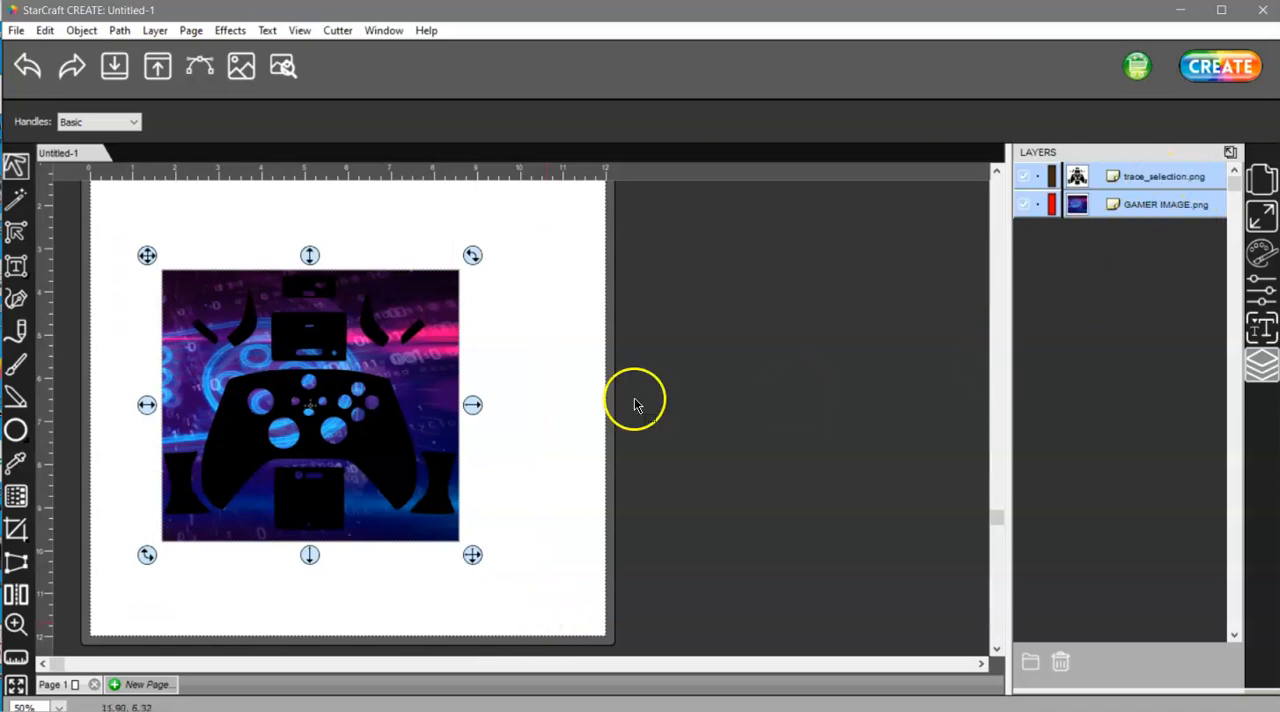
pyautogui.click(524, 355)
pyautogui.click(1163, 177)
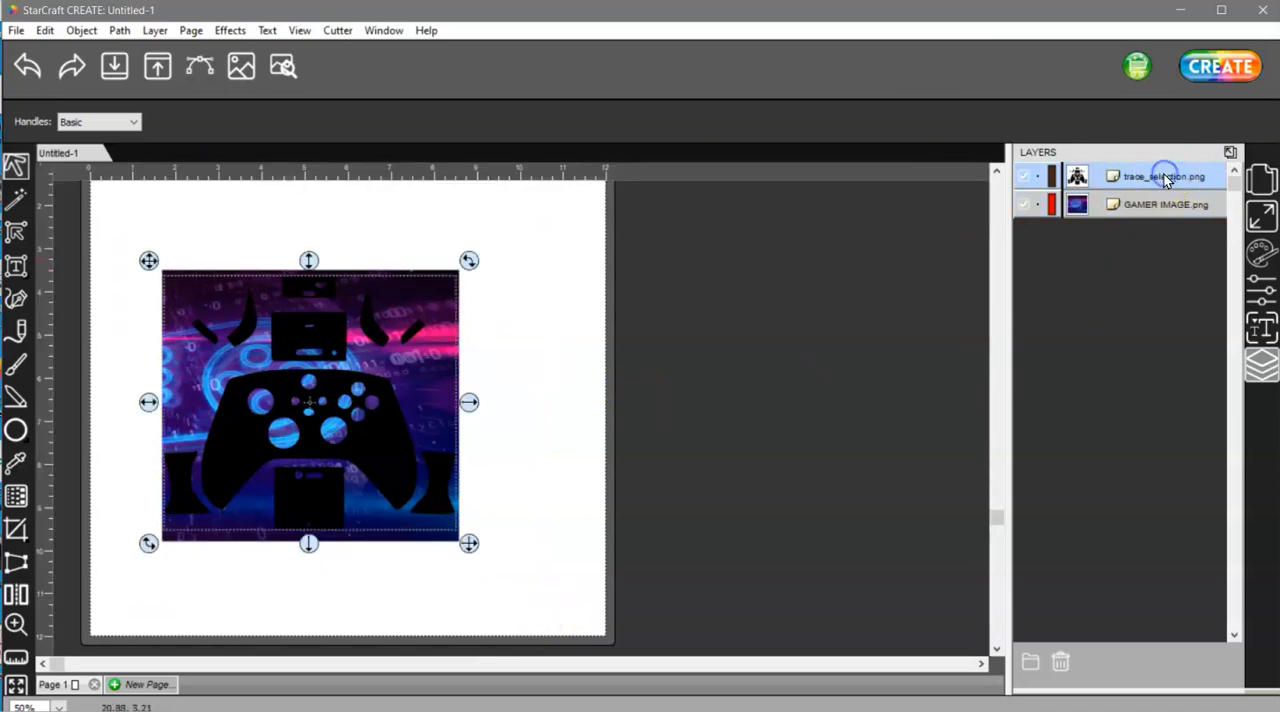
pyautogui.keyDown('shift'); pyautogui.click(1160, 205); pyautogui.keyUp('shift')
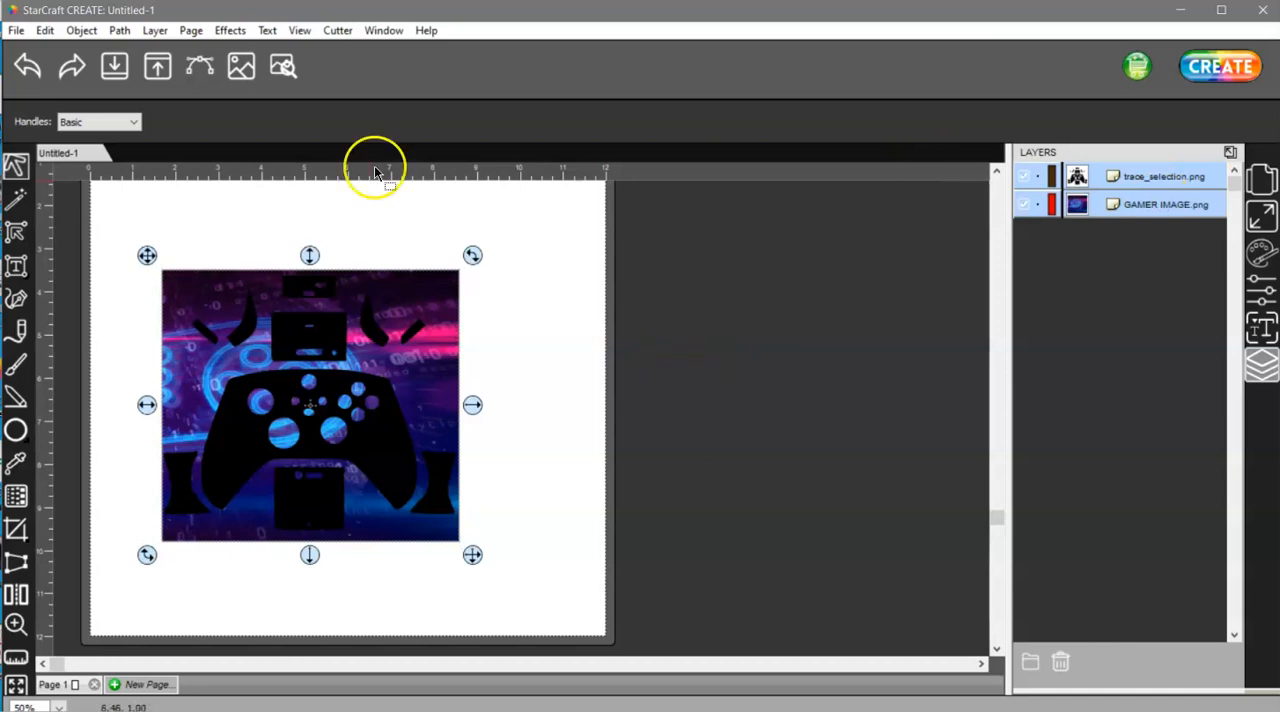
pyautogui.click(80, 31)
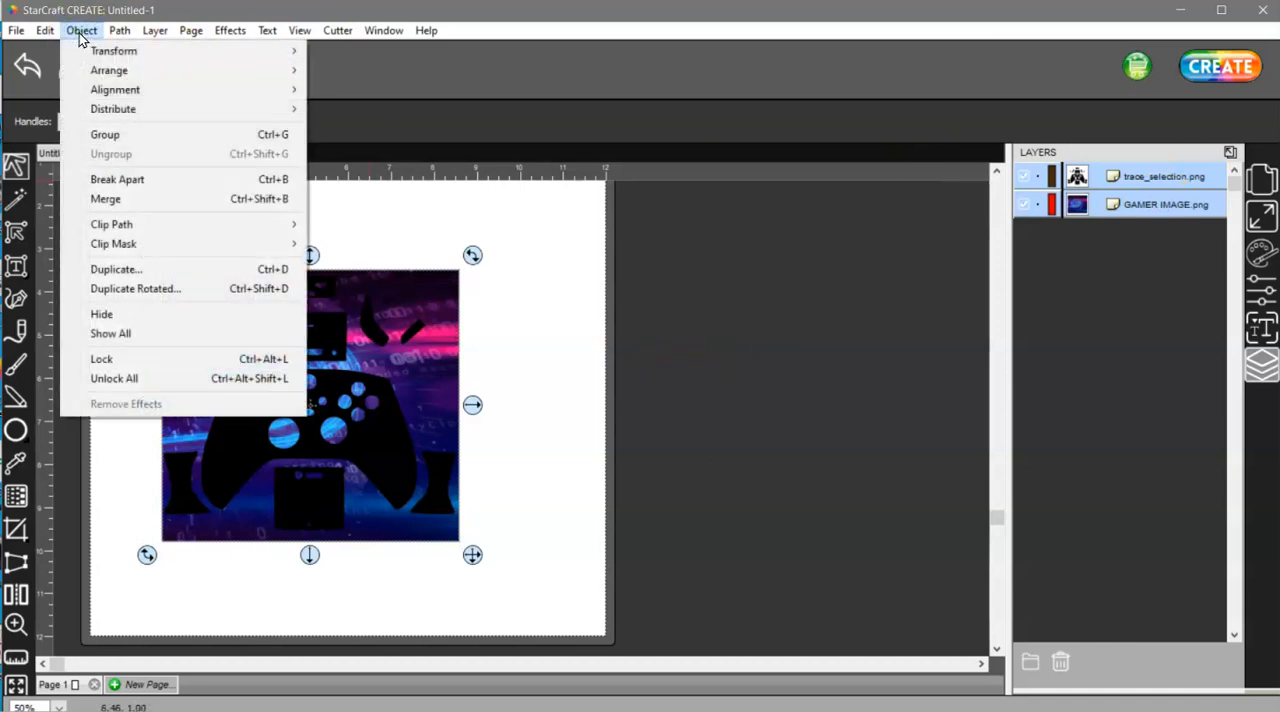
pyautogui.moveTo(106, 224)
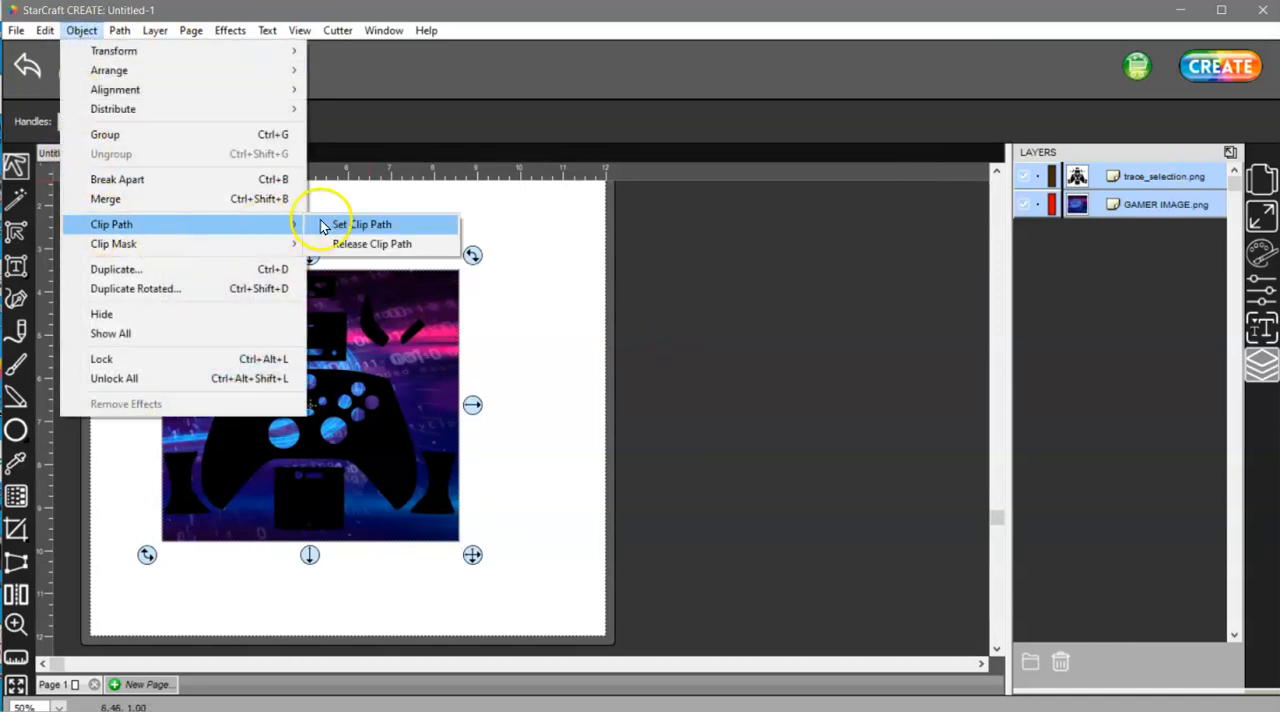
pyautogui.click(377, 232)
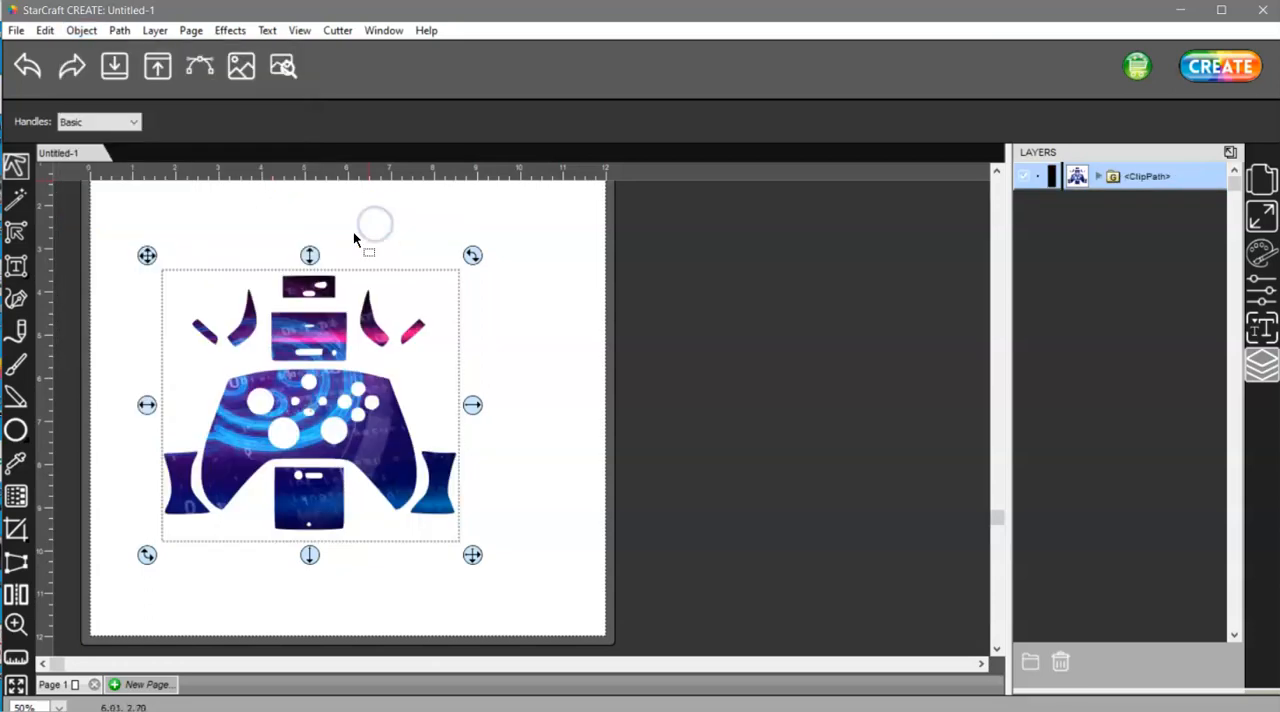